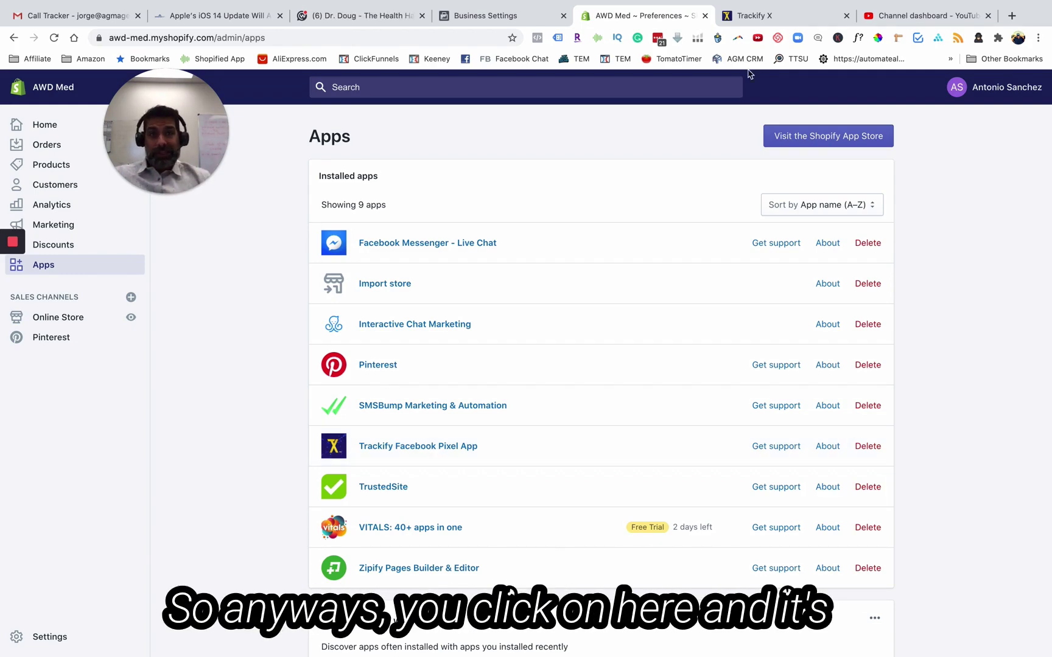
- Switch to the Trackify X dashboard and fold away the Catalog Manager entries in the sidebar
click(758, 16)
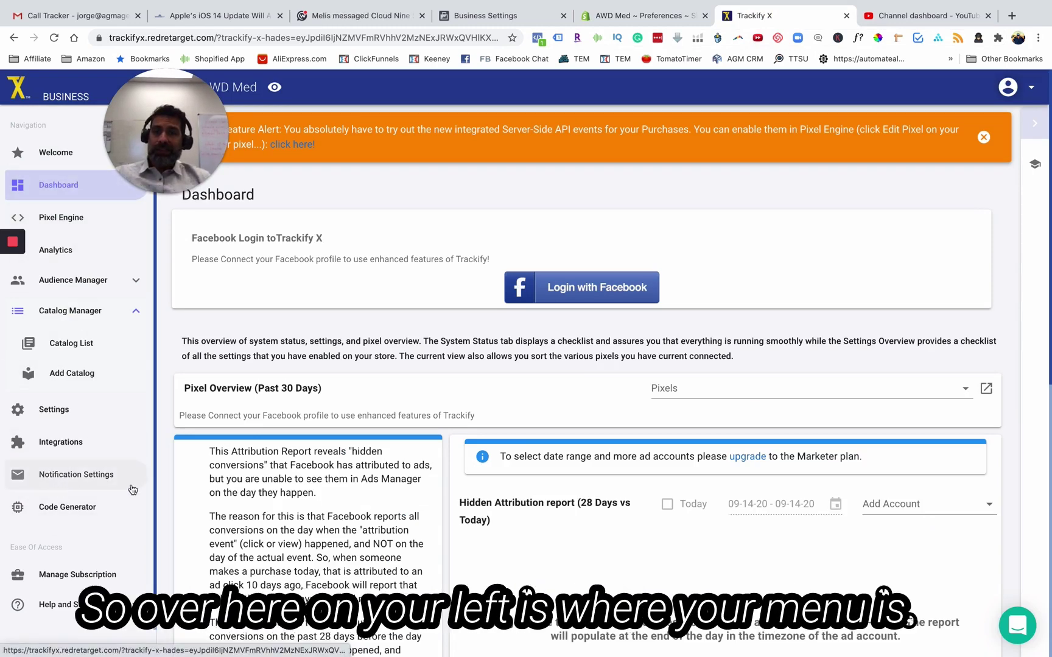
click(140, 312)
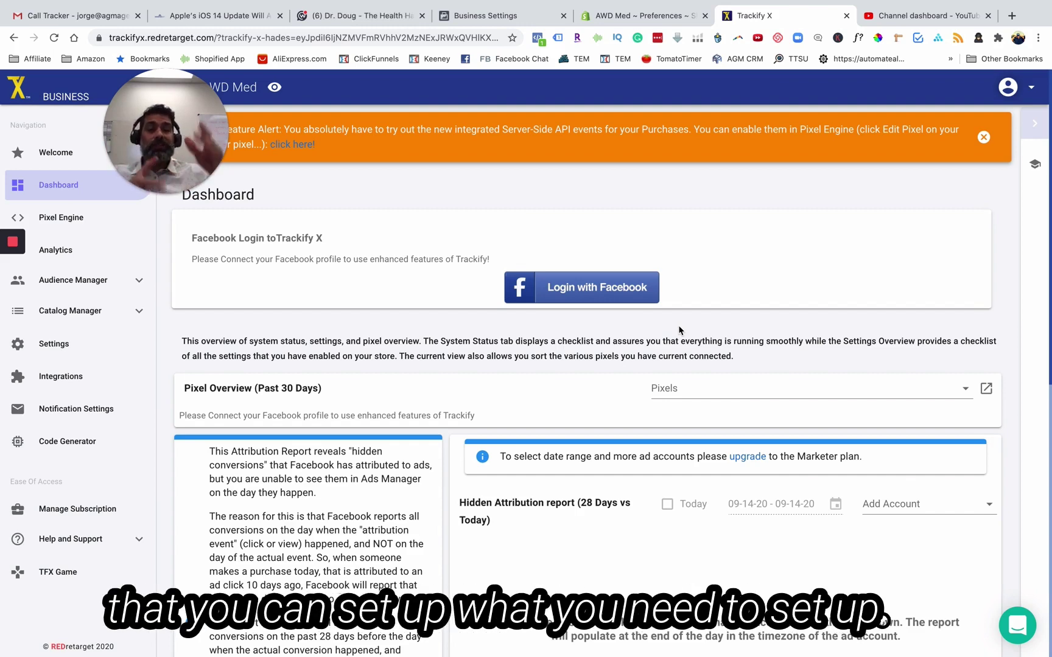
- Log in with Facebook, postpone the newsletter popup, and dismiss the integrity check notice
click(581, 287)
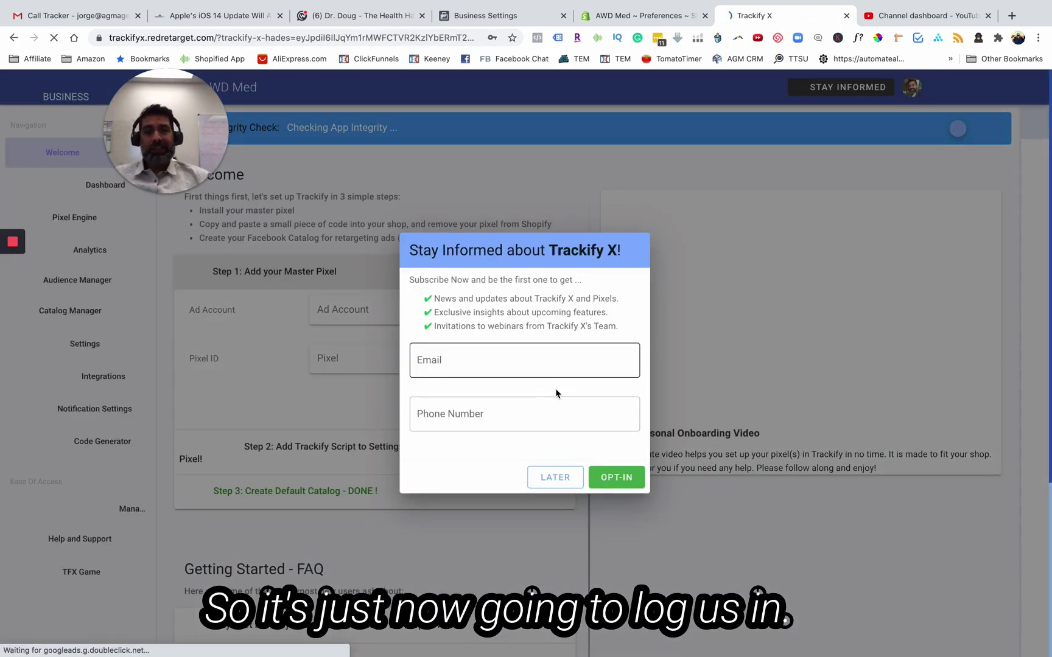
click(547, 478)
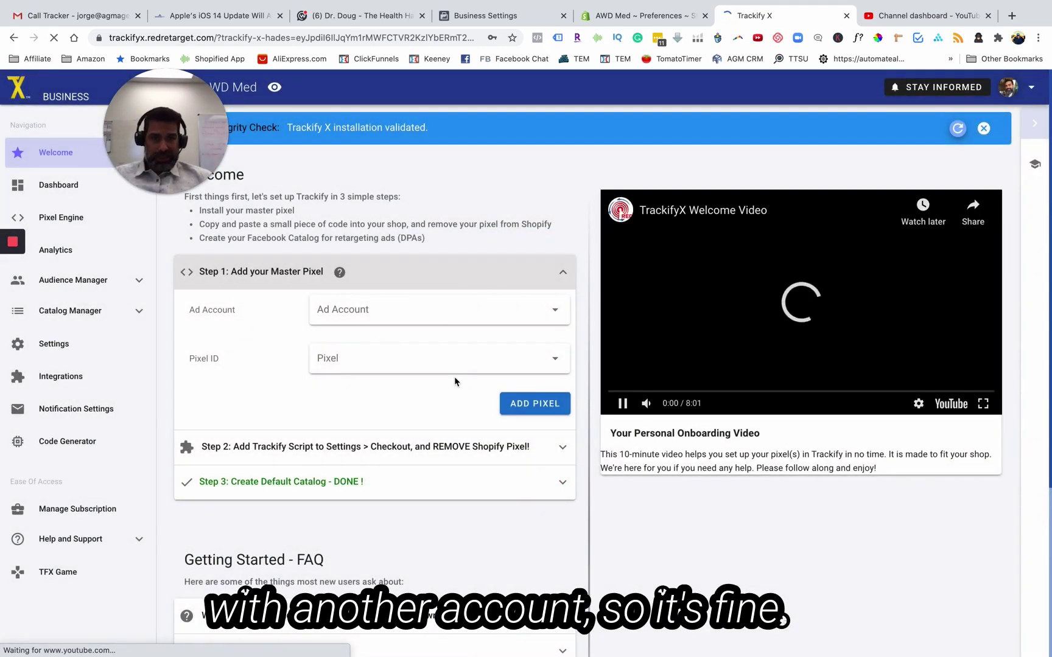
click(748, 220)
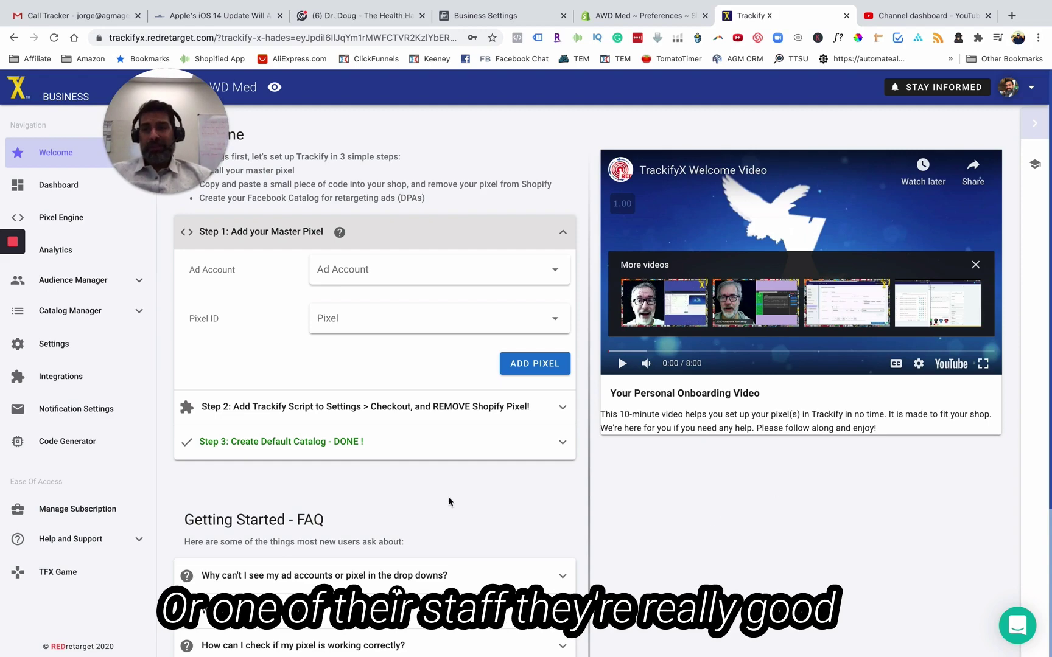
- Add AWD 2020's pixel as the master pixel for the AWD 2020 ad account
drag(172, 125, 813, 129)
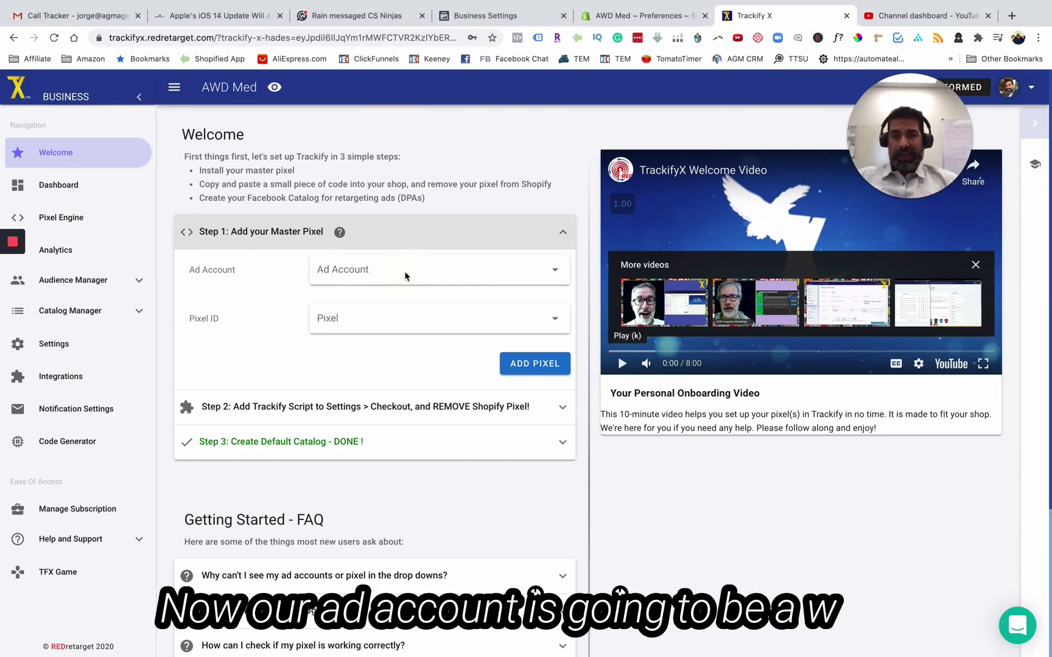
click(552, 269)
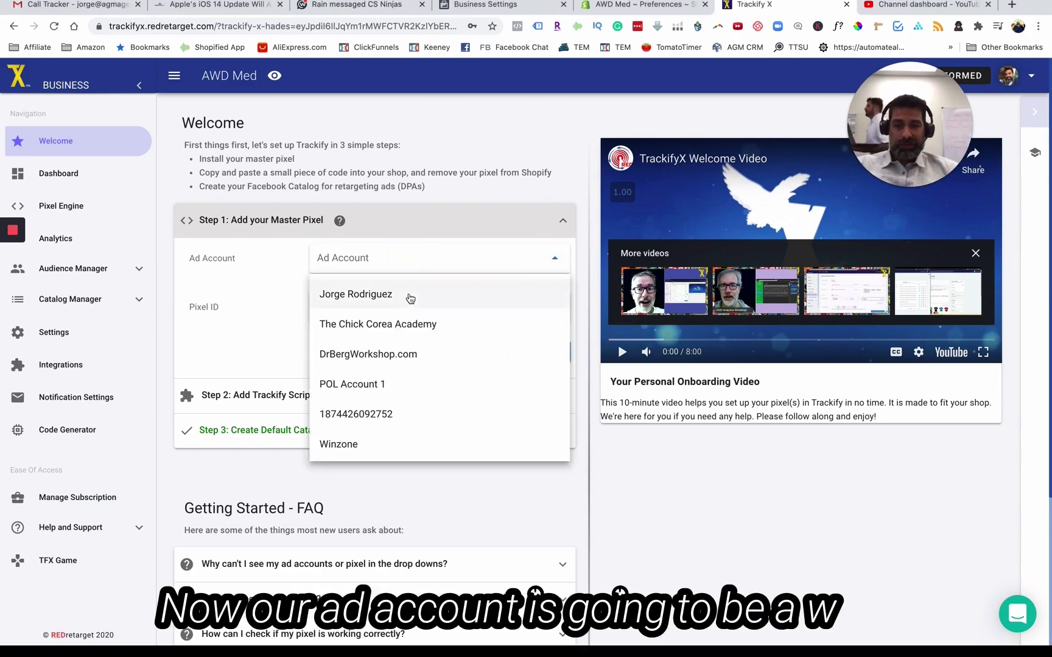
text(aw)
click(350, 303)
click(359, 307)
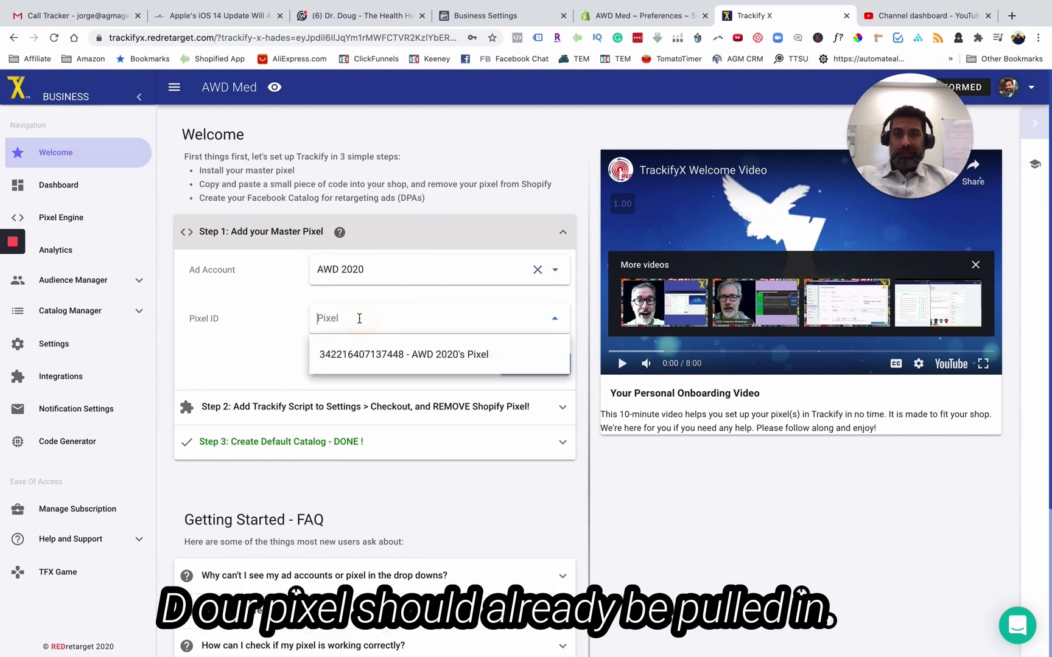
click(429, 352)
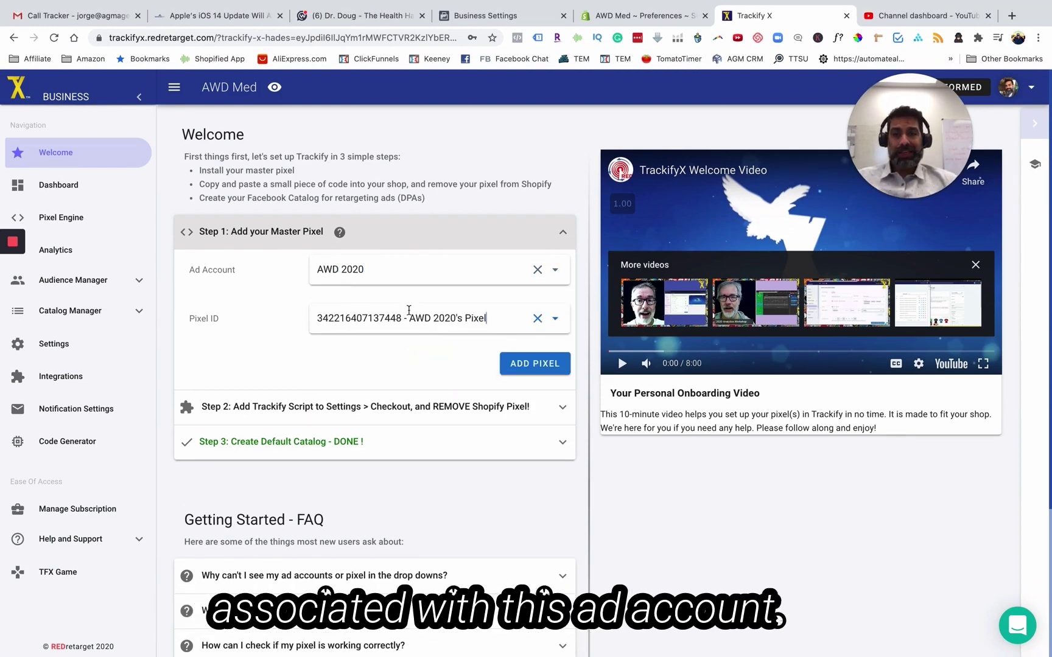
click(542, 364)
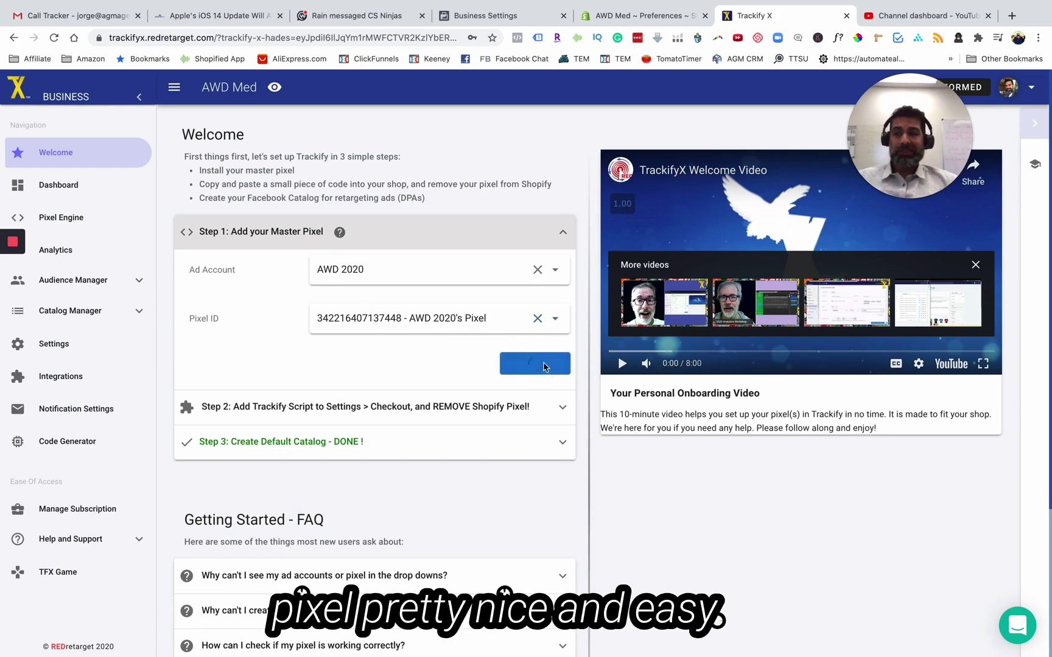
- Copy the Step 2 tracking script and bring up Shopify's checkout settings
click(285, 406)
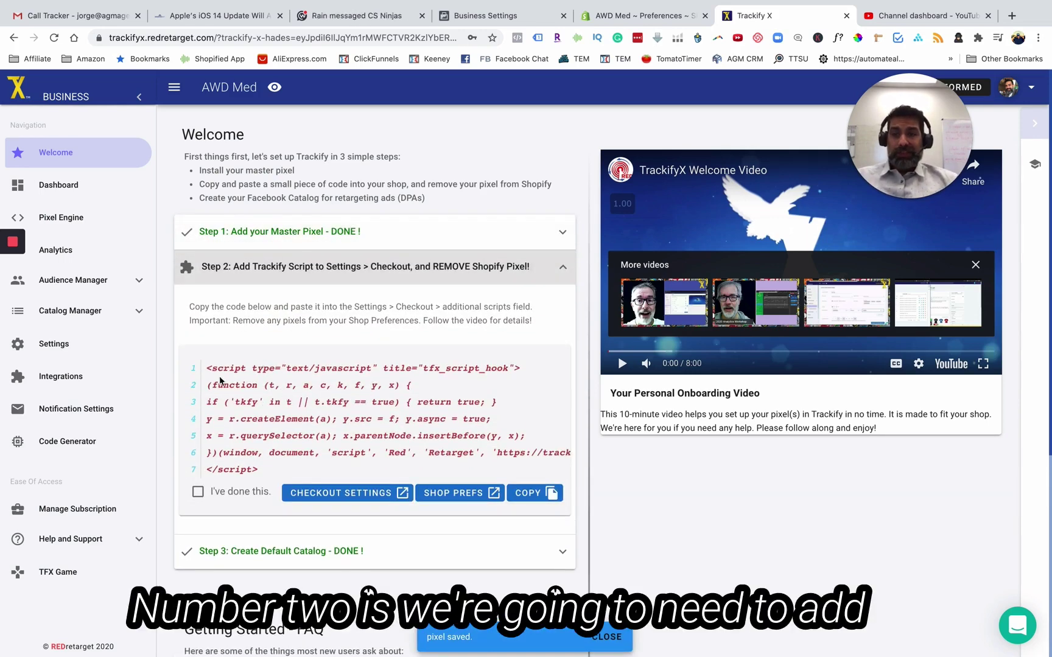
click(531, 494)
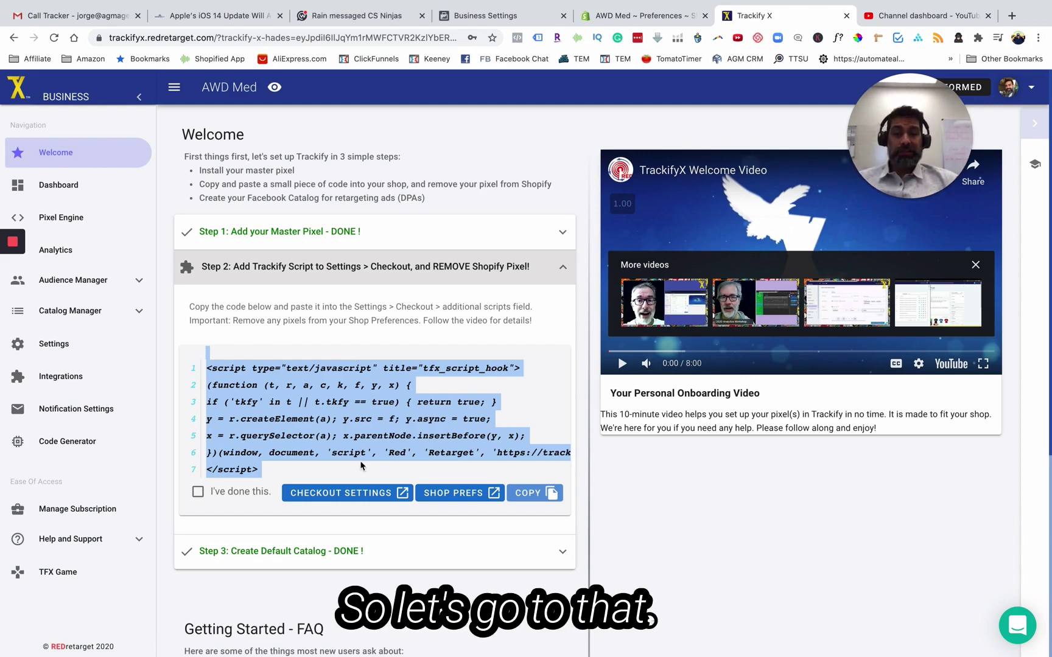
click(354, 494)
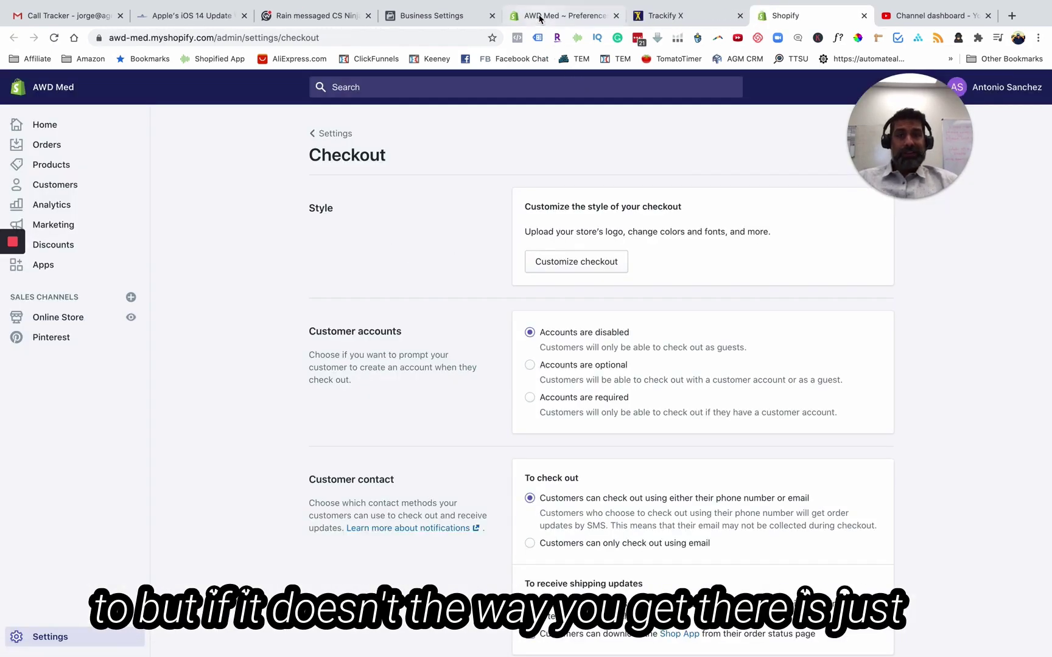
- In the AWD Med Shopify admin, confirm the Trackify script sits in Checkout's Additional scripts, then return to Trackify X
click(539, 19)
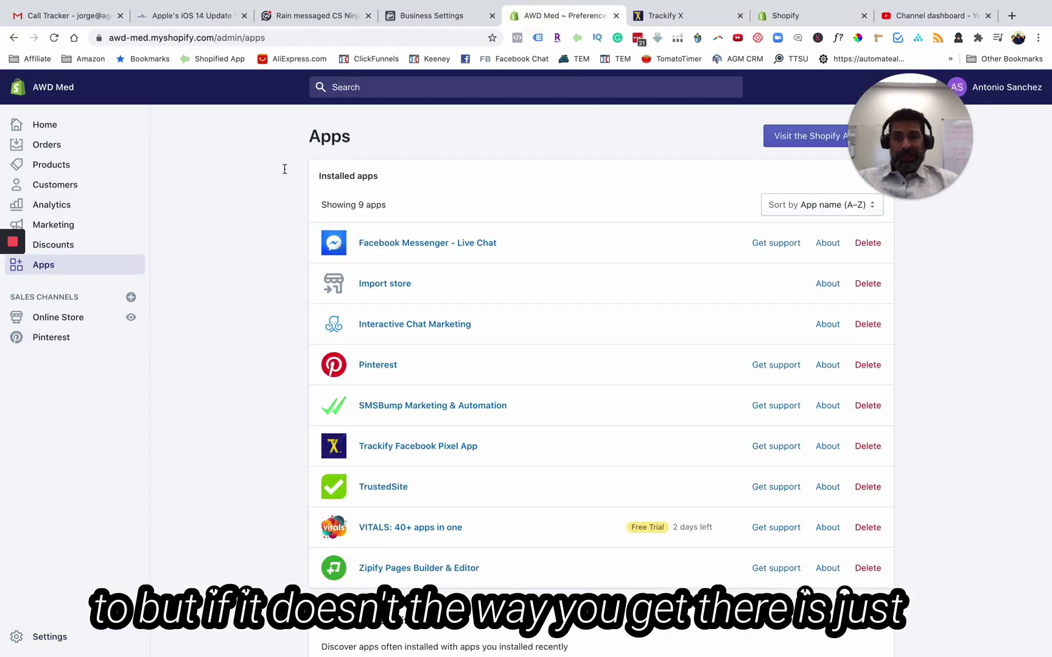
click(77, 638)
click(489, 219)
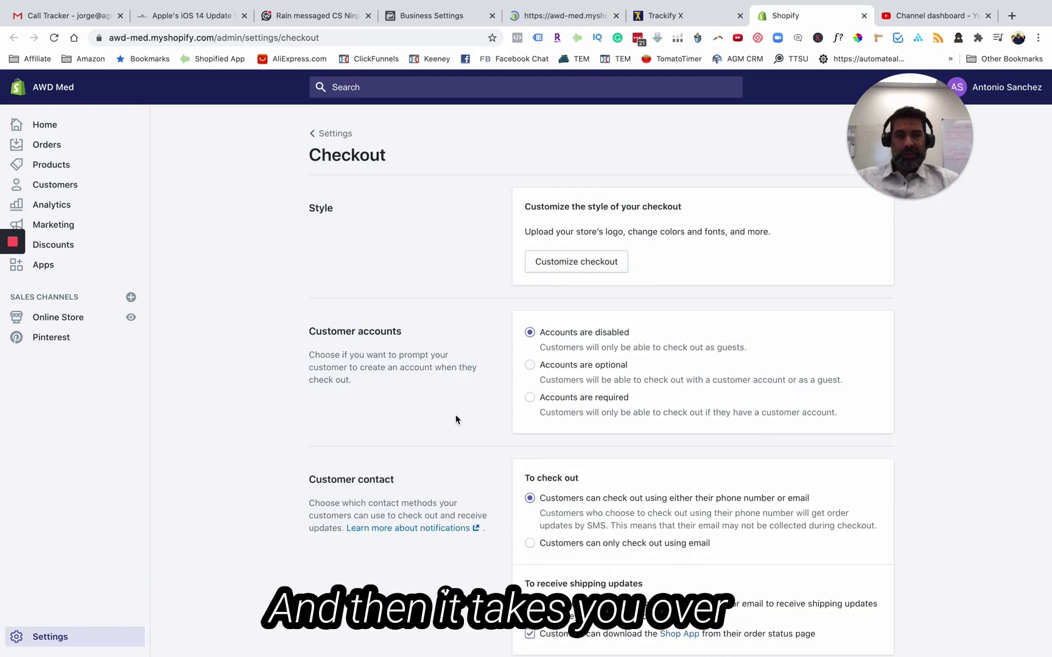
scroll(455, 420, down, 10)
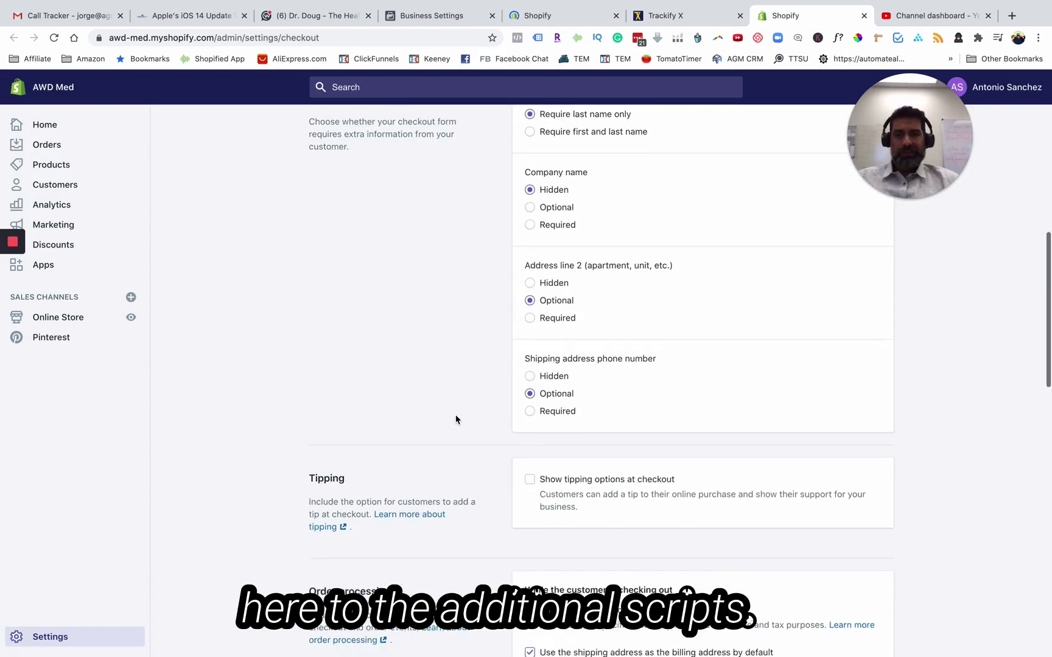
scroll(456, 420, down, 12)
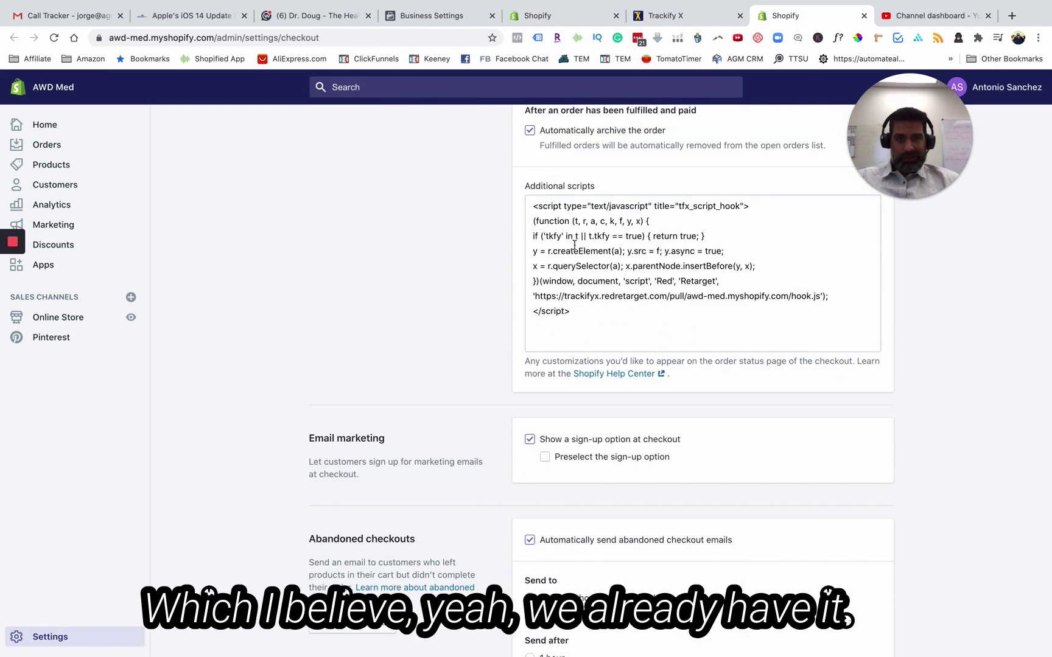
drag(553, 228, 609, 316)
click(652, 277)
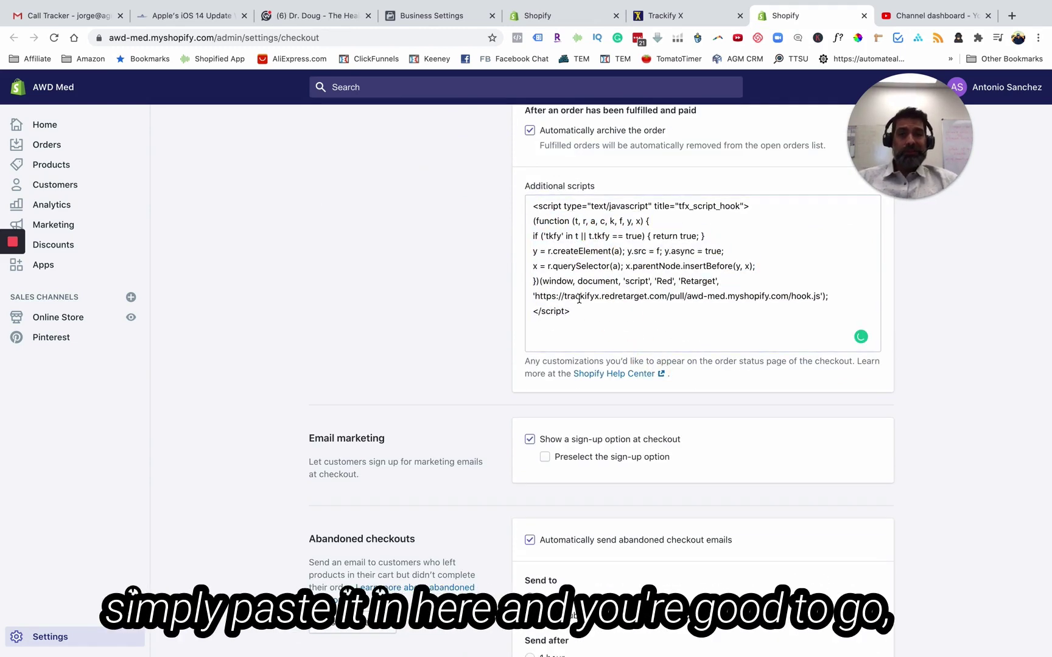
scroll(482, 357, up, 10)
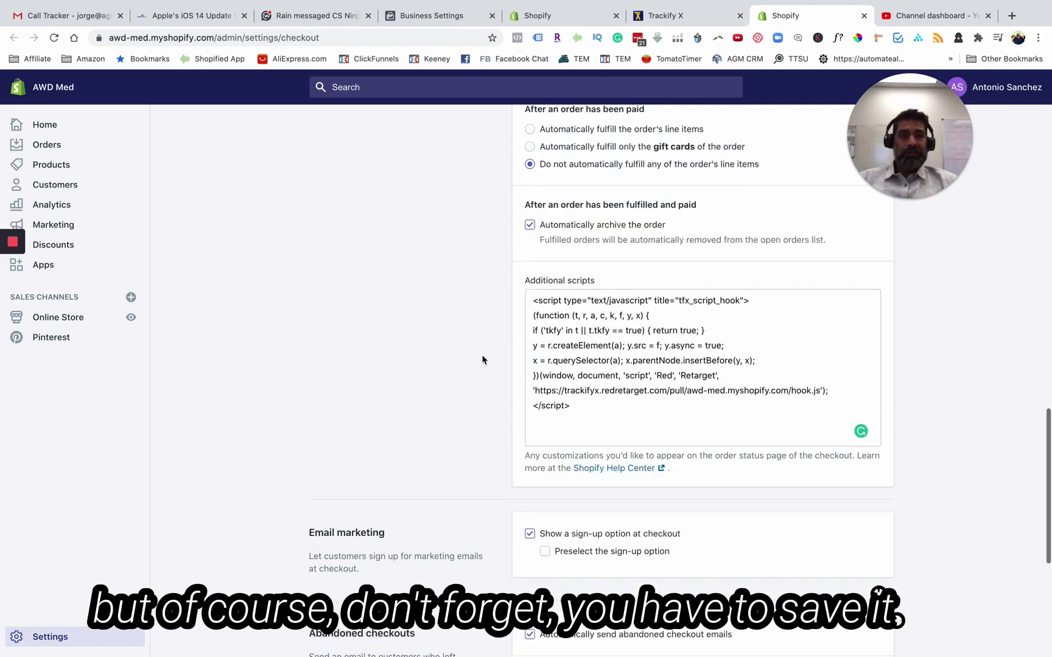
scroll(482, 357, up, 10)
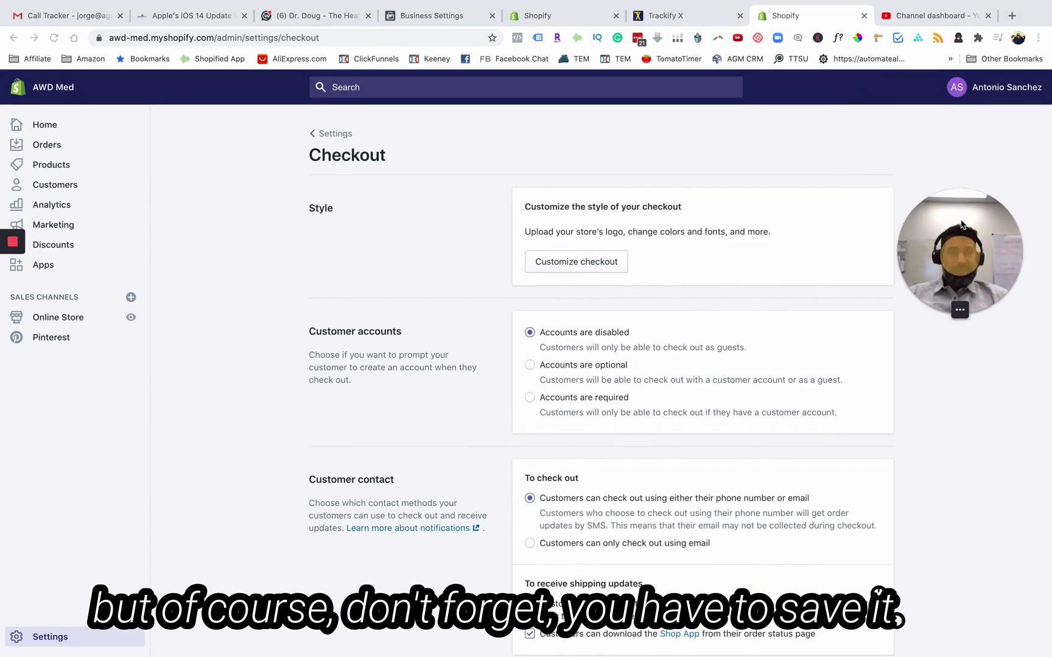
scroll(858, 440, down, 15)
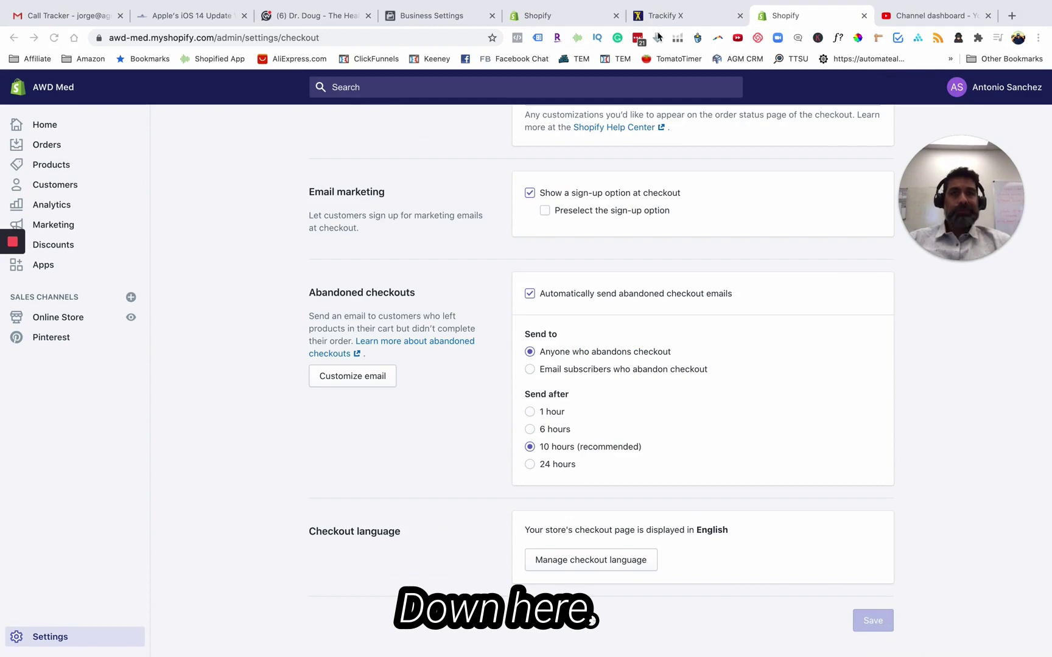
click(665, 19)
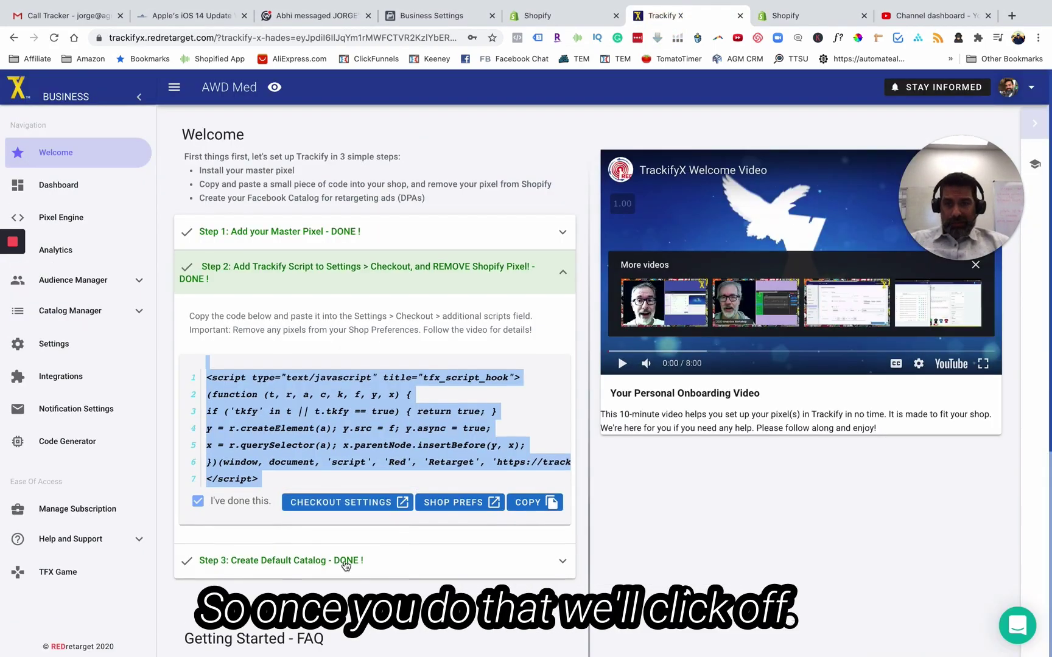
- Start the default catalog 'AWD Trackify' with business manager AGM Marketing and AWD 2020's pixel as event source
click(562, 272)
click(258, 312)
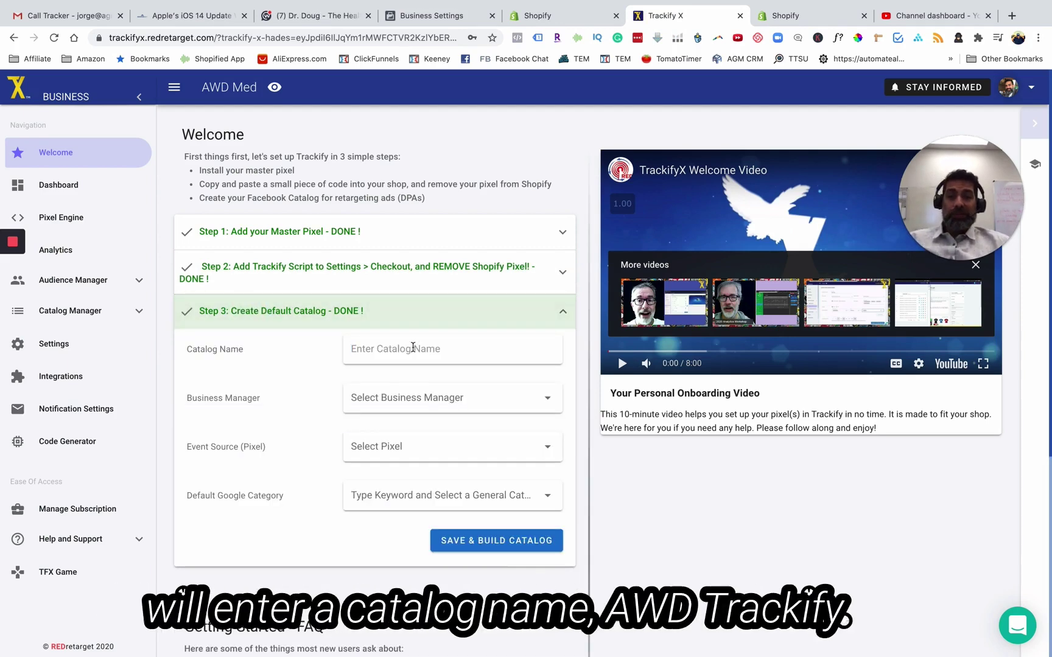
text(AWD)
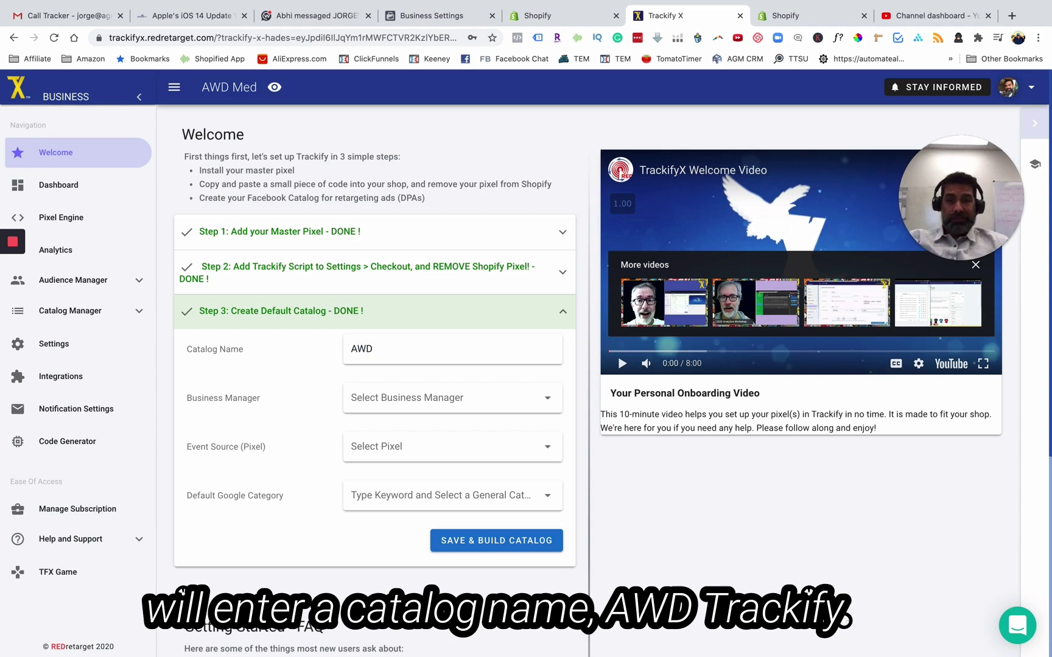
text( Trackify)
click(399, 399)
click(395, 523)
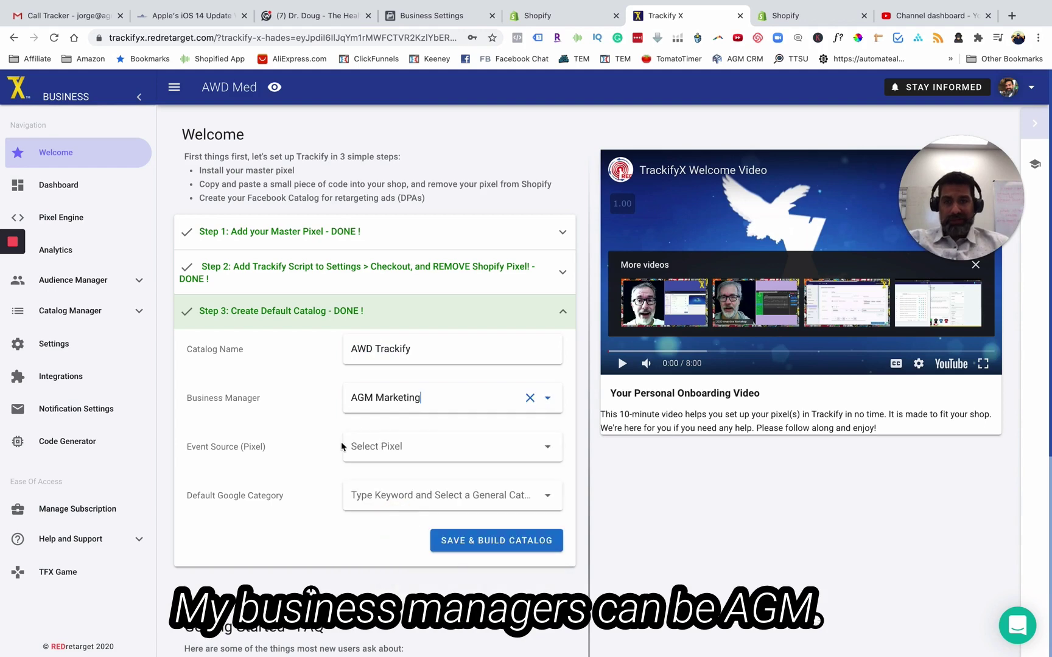
click(413, 445)
text(342)
click(448, 481)
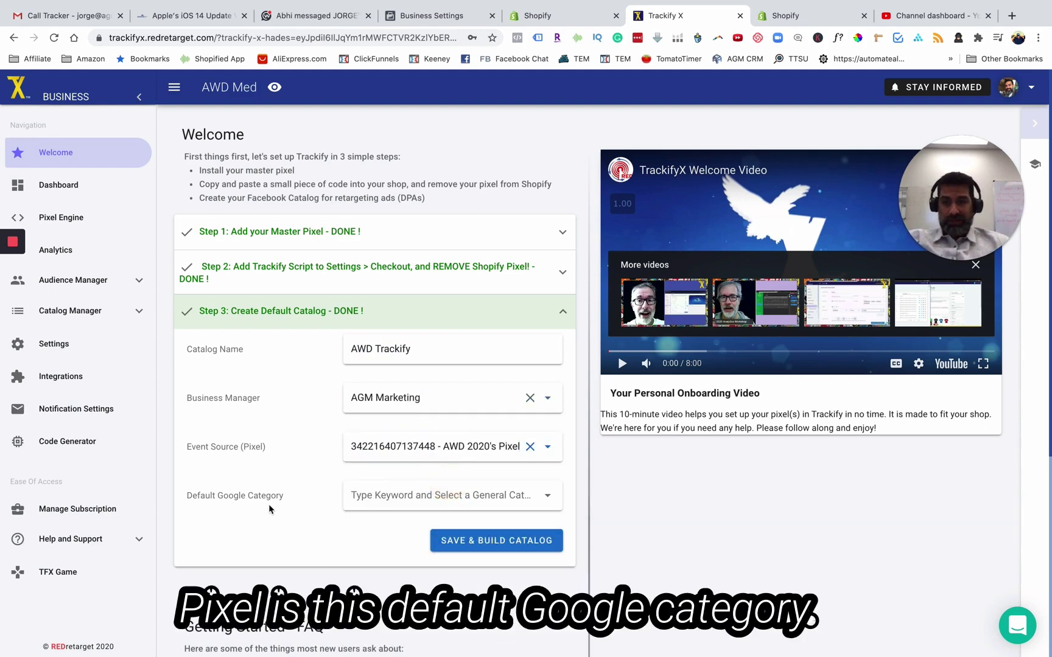
- Set the default Google category to Medical Supplies and save and build the catalog
click(433, 495)
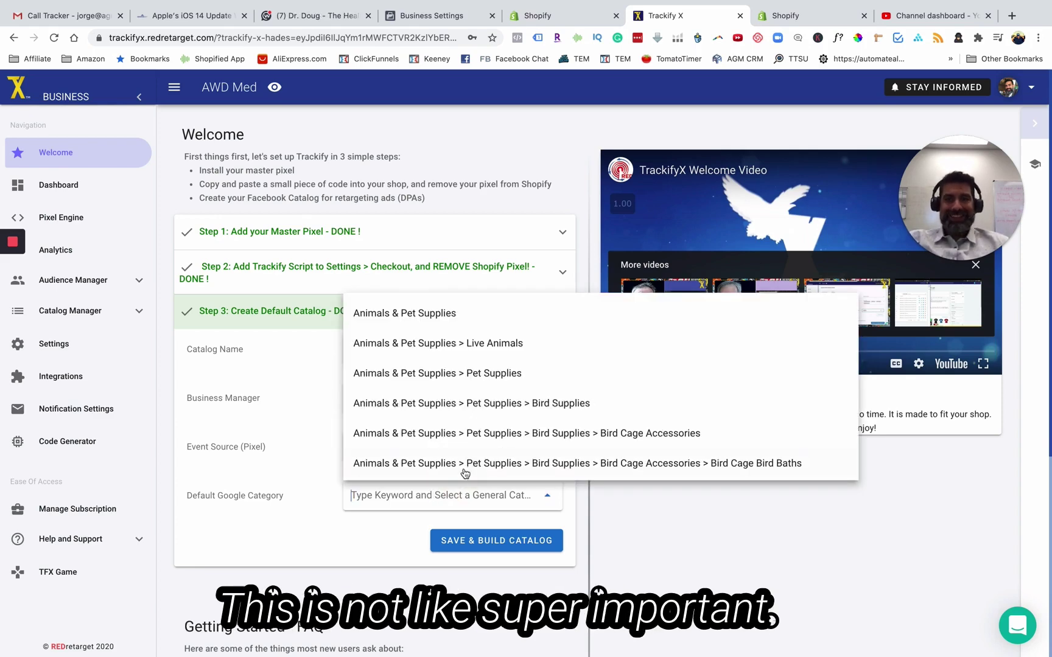
text(medical)
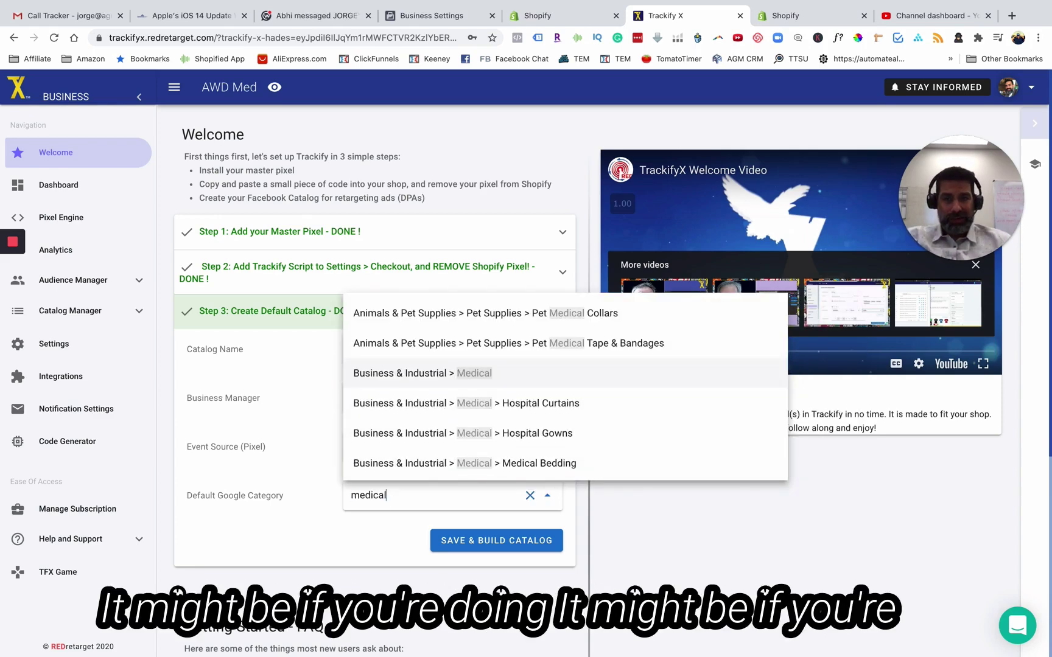
scroll(541, 383, down, 5)
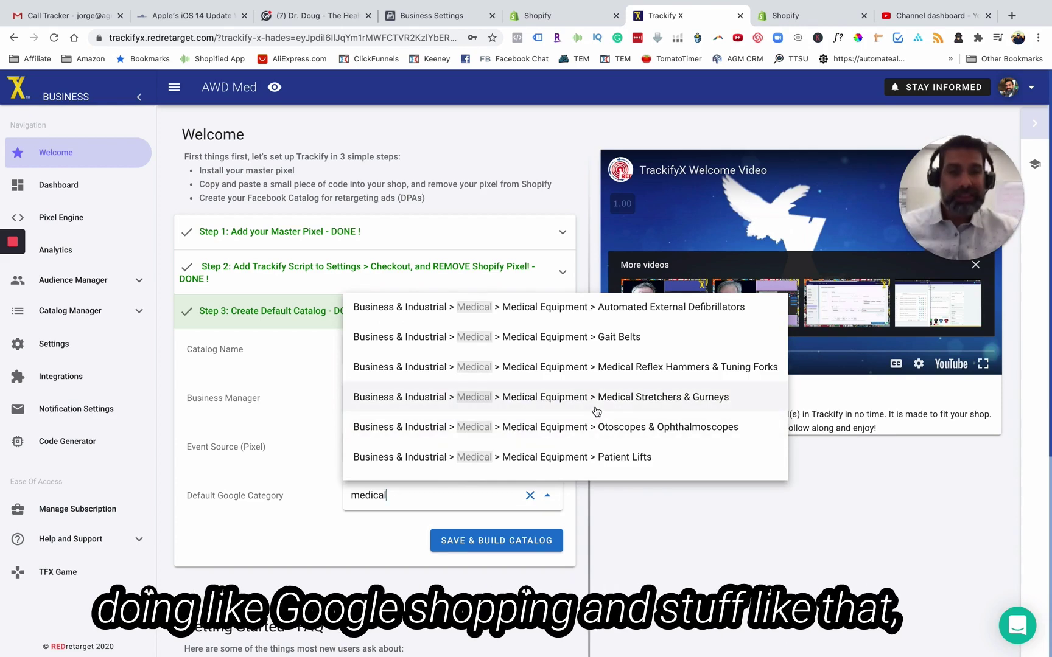
scroll(597, 412, down, 3)
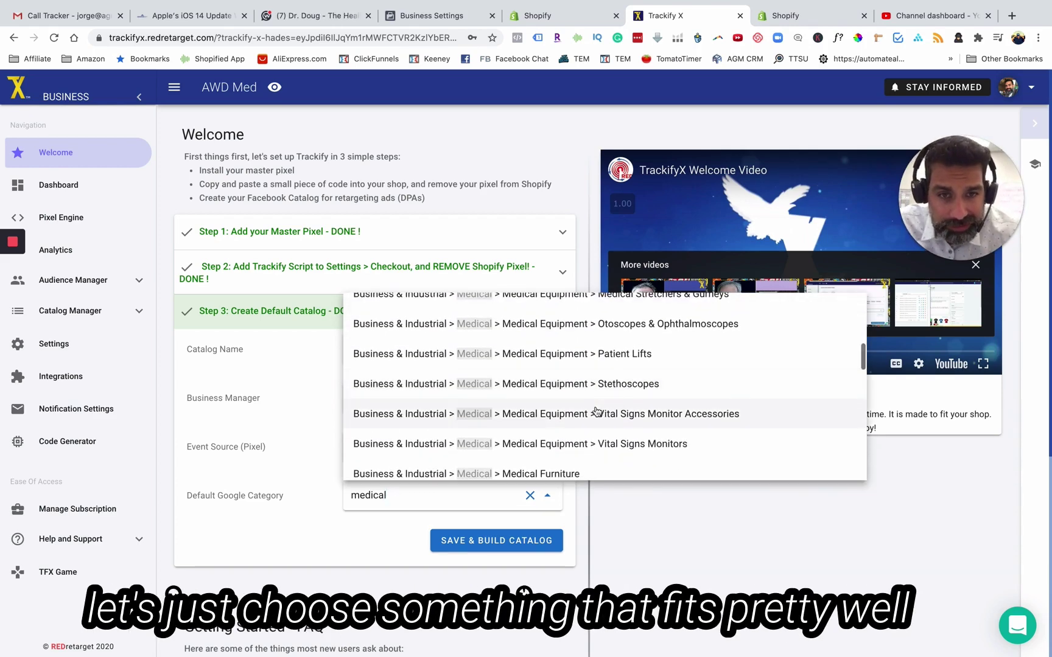
scroll(598, 451, down, 3)
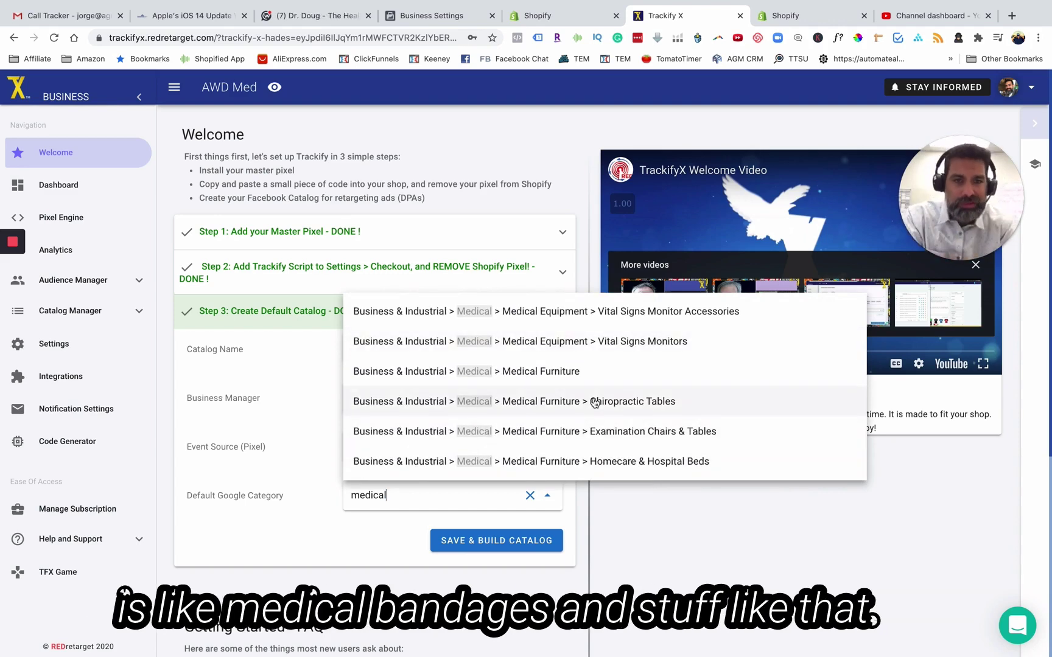
scroll(557, 441, down, 6)
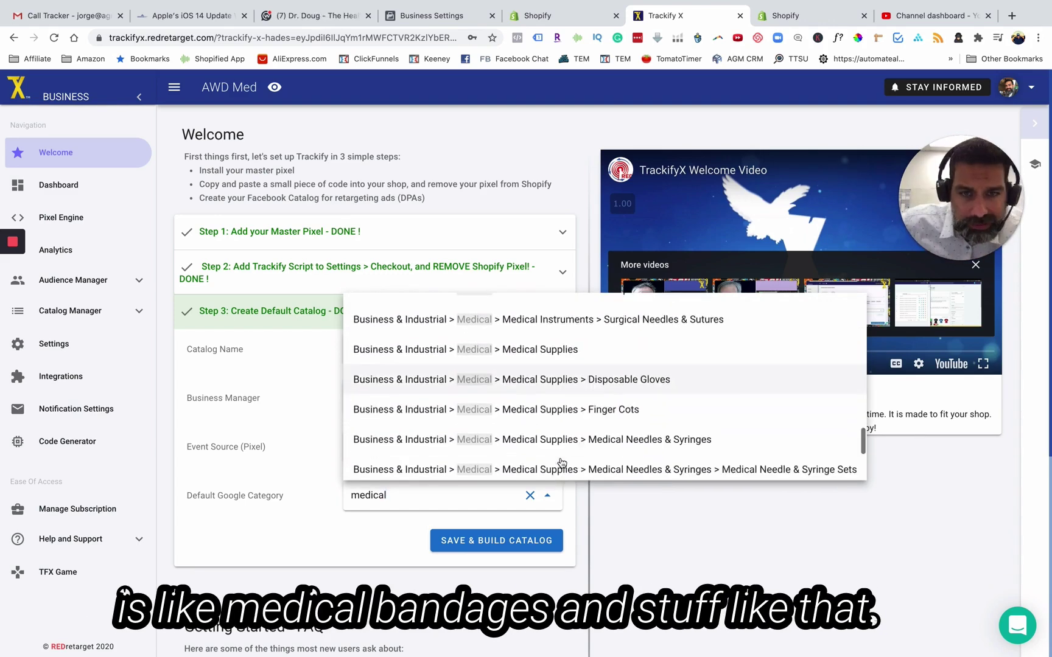
click(554, 344)
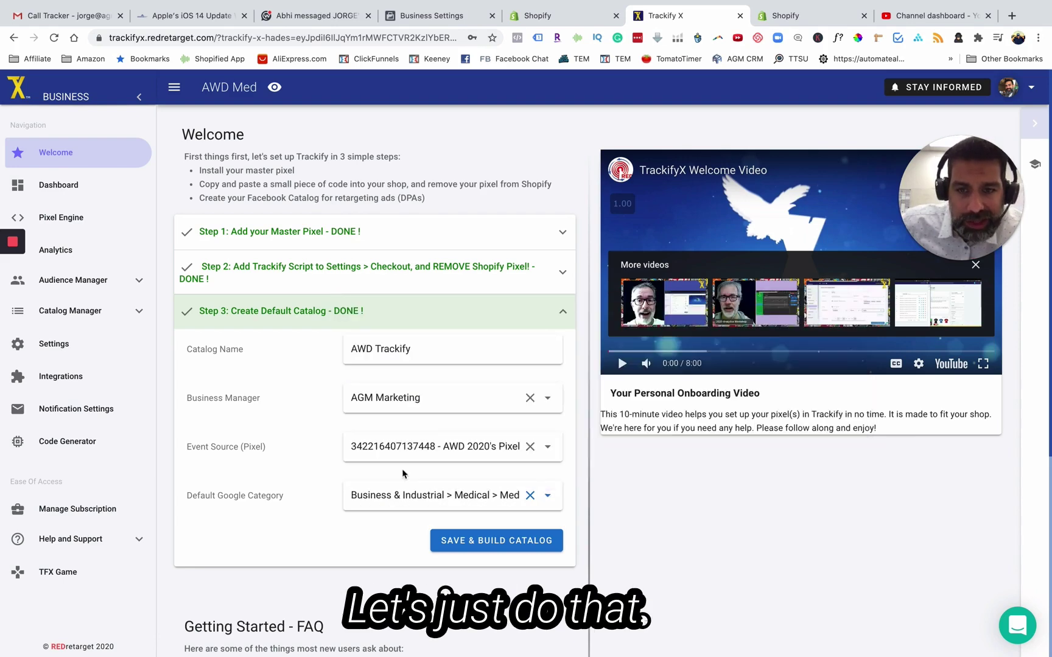
click(477, 549)
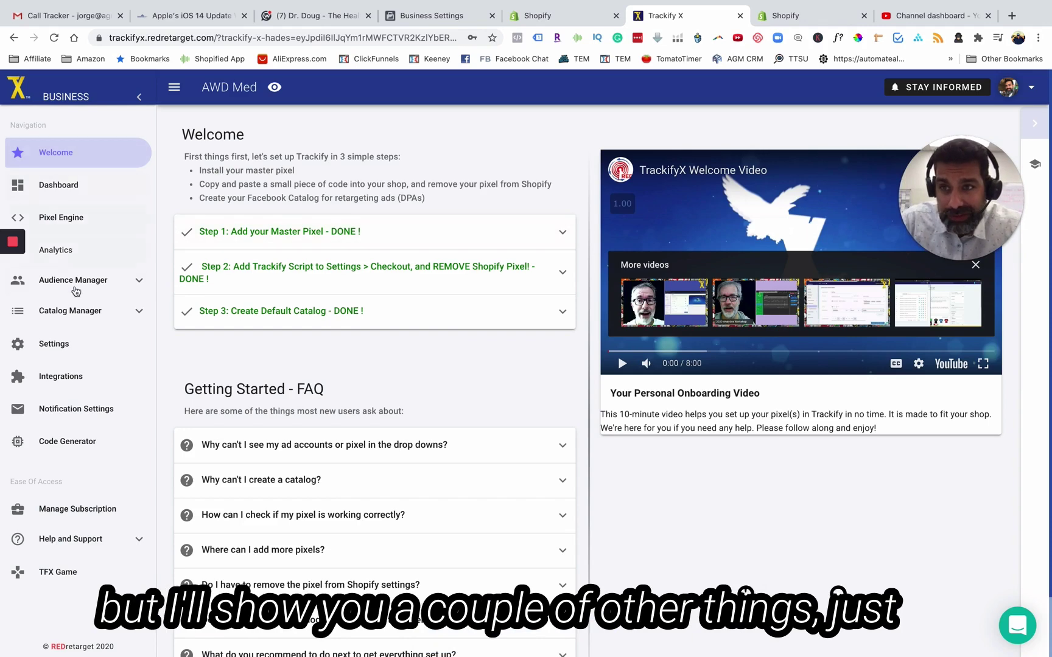
- On the dashboard, switch the Event Breakdown chart to Add To Cart events
click(90, 193)
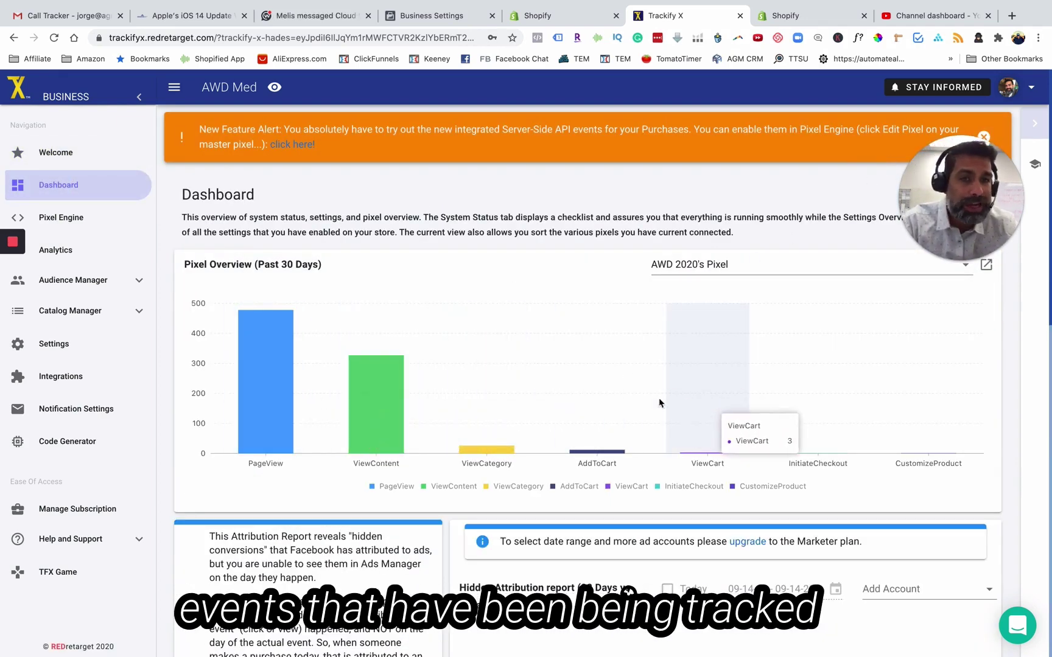
scroll(352, 422, down, 10)
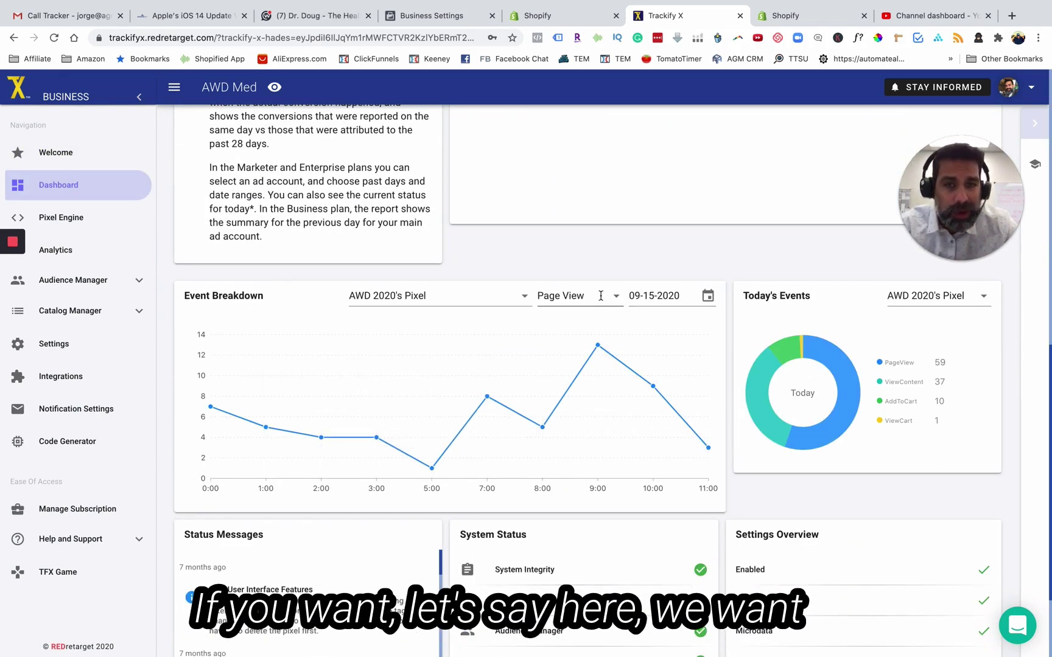
click(578, 297)
click(575, 400)
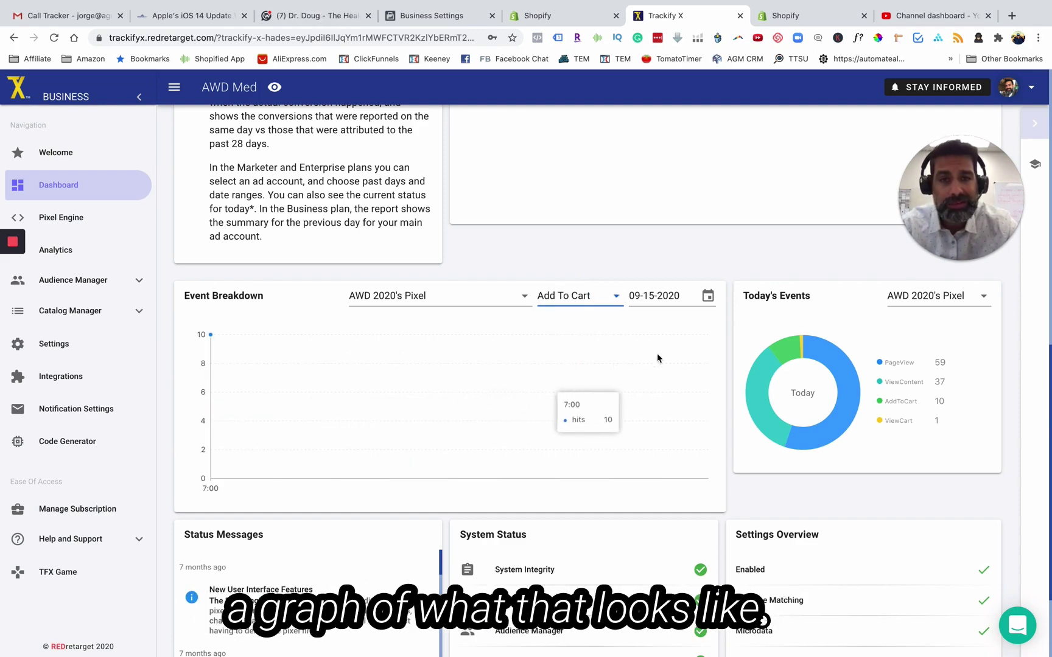
- Set the chart date to September 15, then go to the Pixel Engine page
click(677, 299)
click(720, 477)
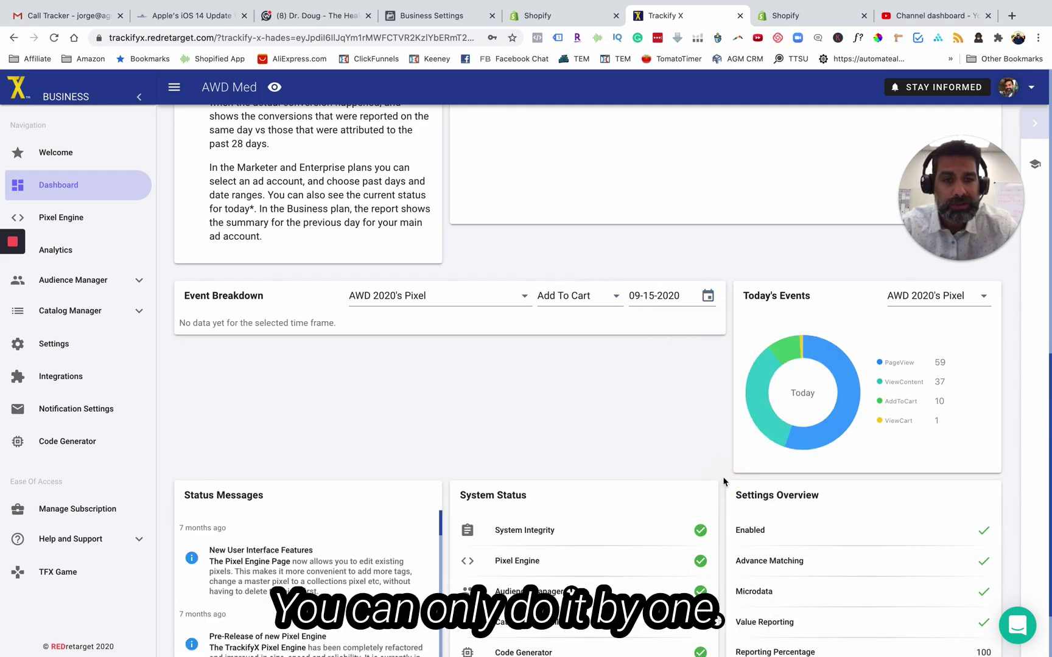
click(669, 296)
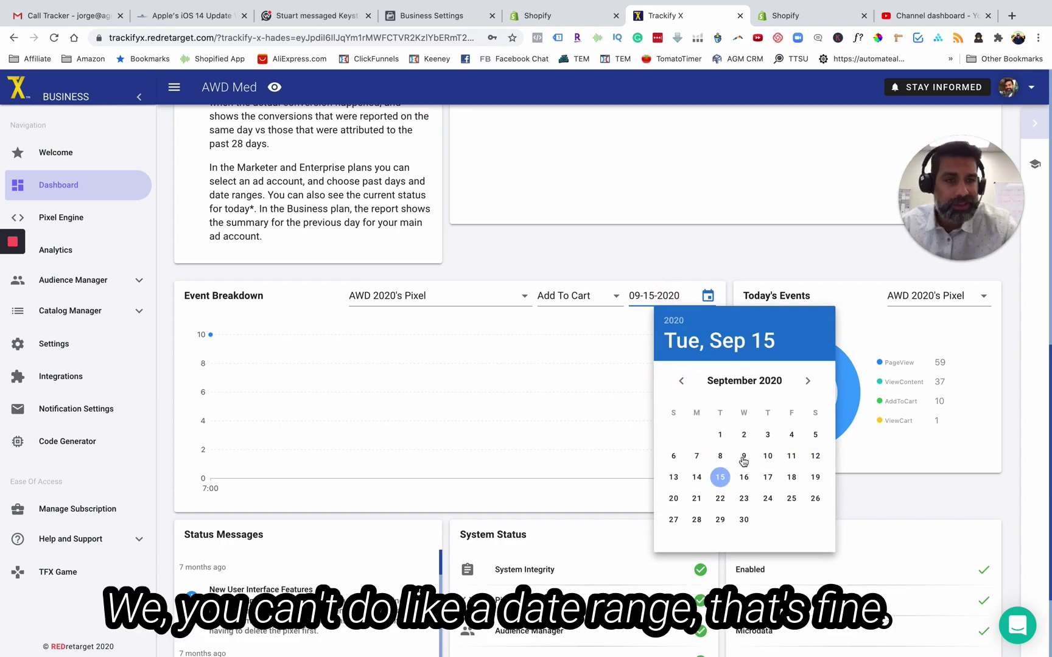
click(706, 266)
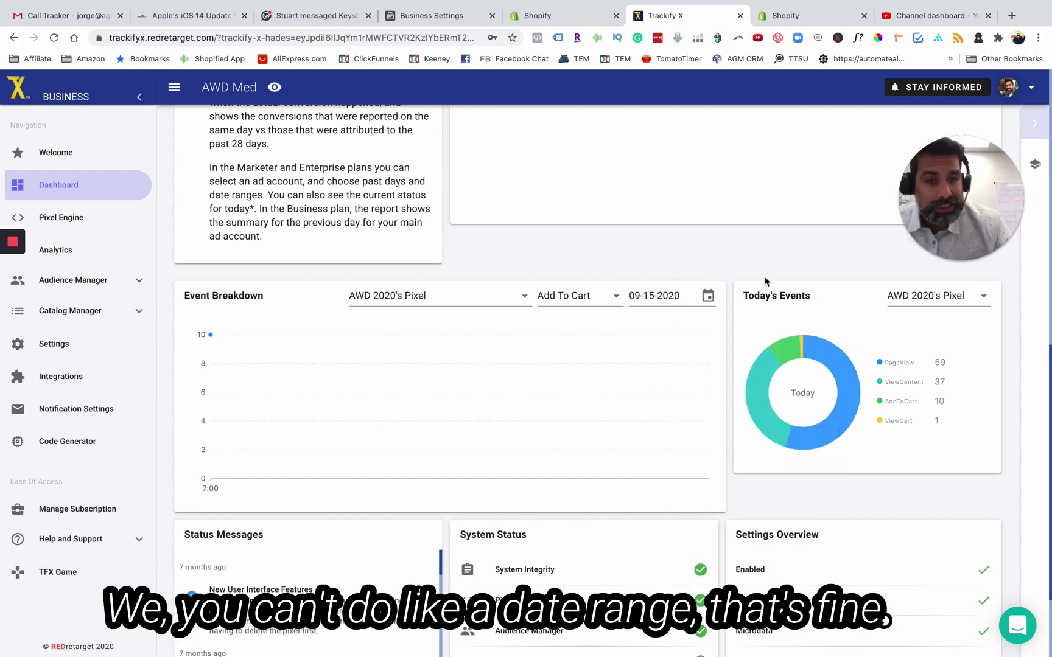
scroll(363, 548, down, 2)
scroll(363, 548, down, 2)
scroll(363, 547, up, 3)
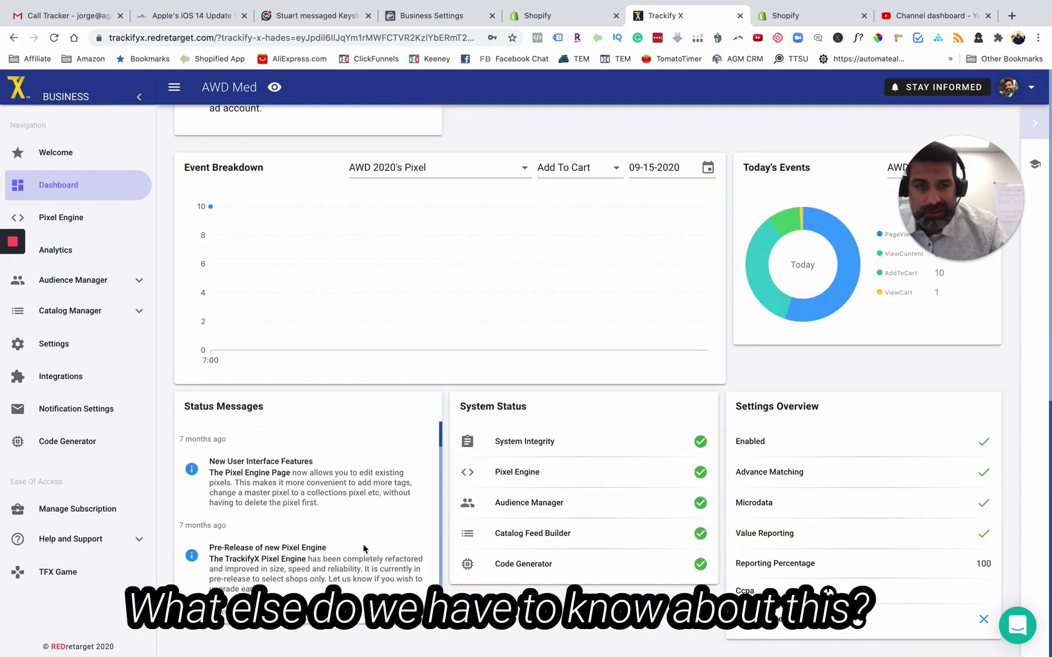
click(91, 228)
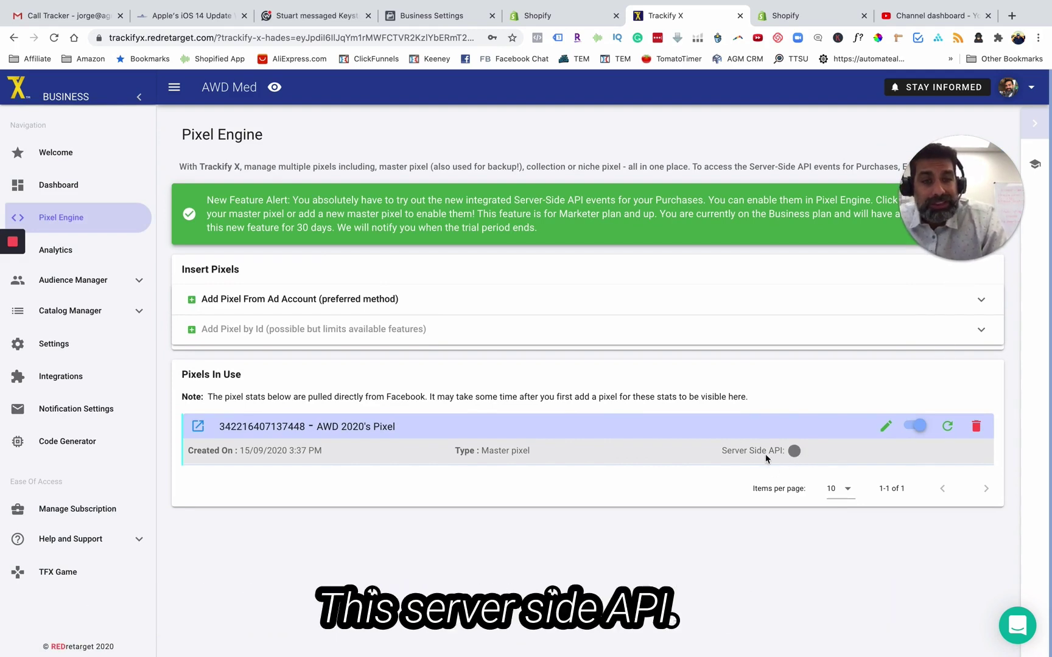
- Enable the Server-Side API on AWD 2020's master pixel and save the update
click(887, 427)
click(277, 381)
mouse_move(253, 377)
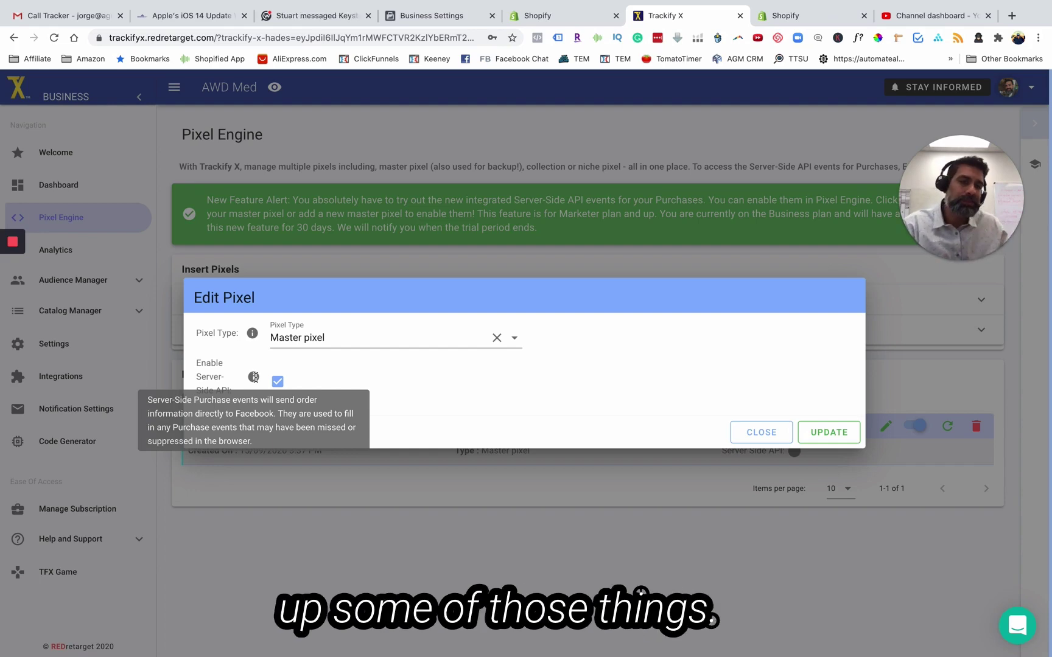
click(829, 432)
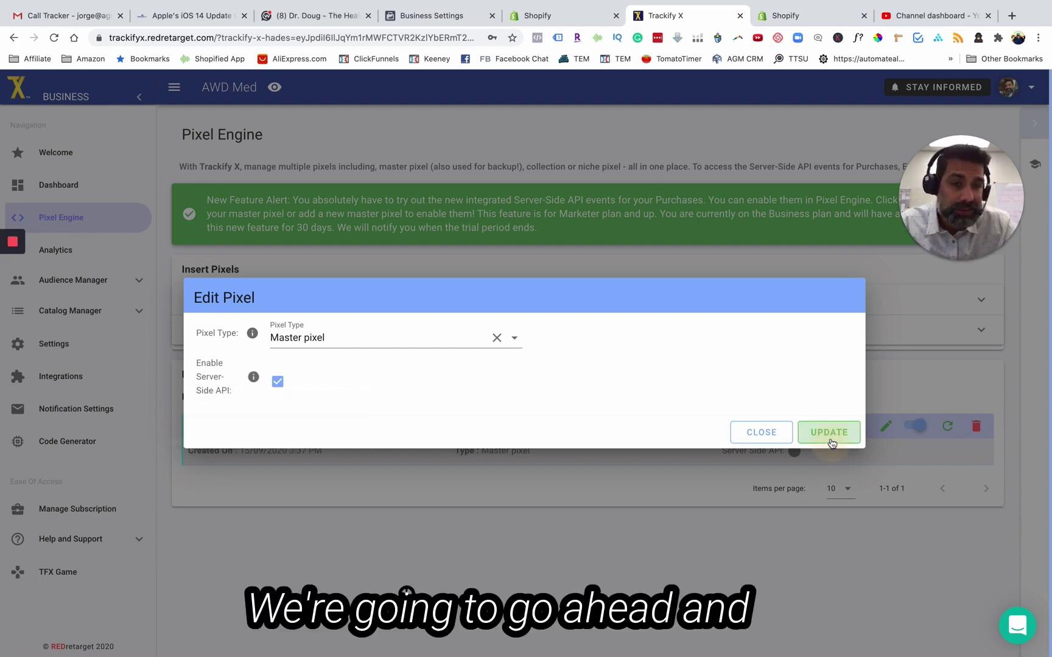
click(752, 435)
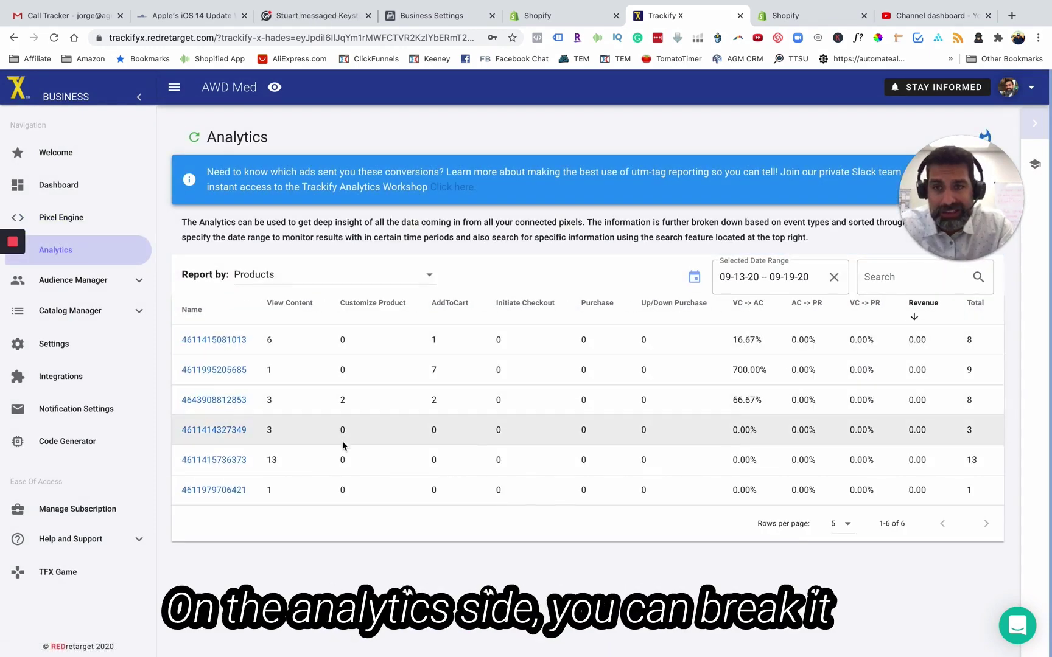
- Break the Analytics report down by UTM-Parameters, then open the Custom Audience Builder
click(387, 277)
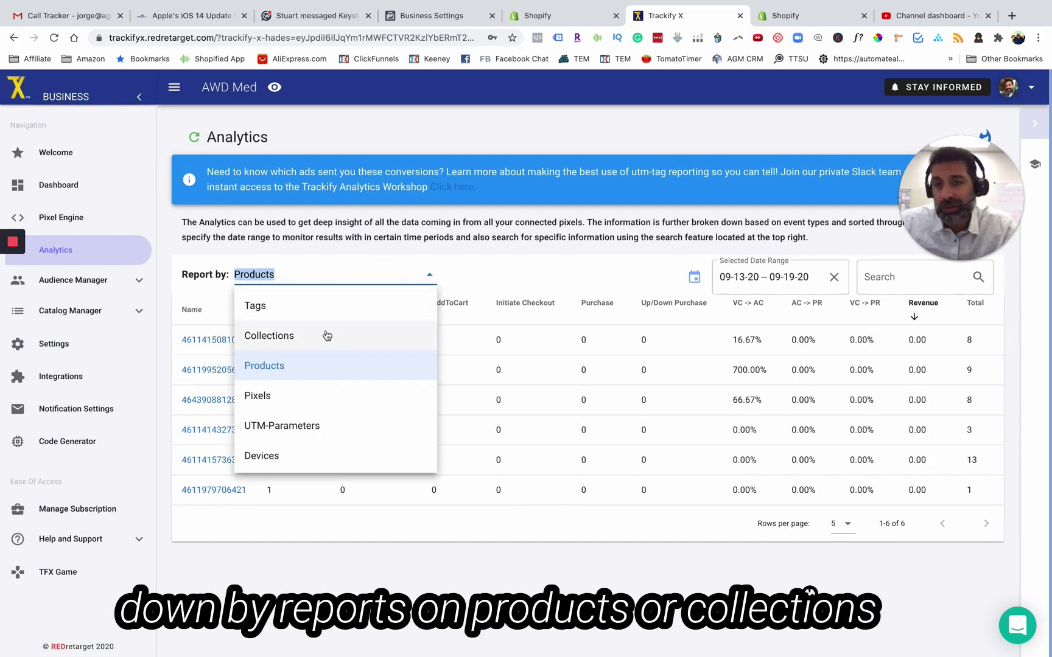
click(317, 425)
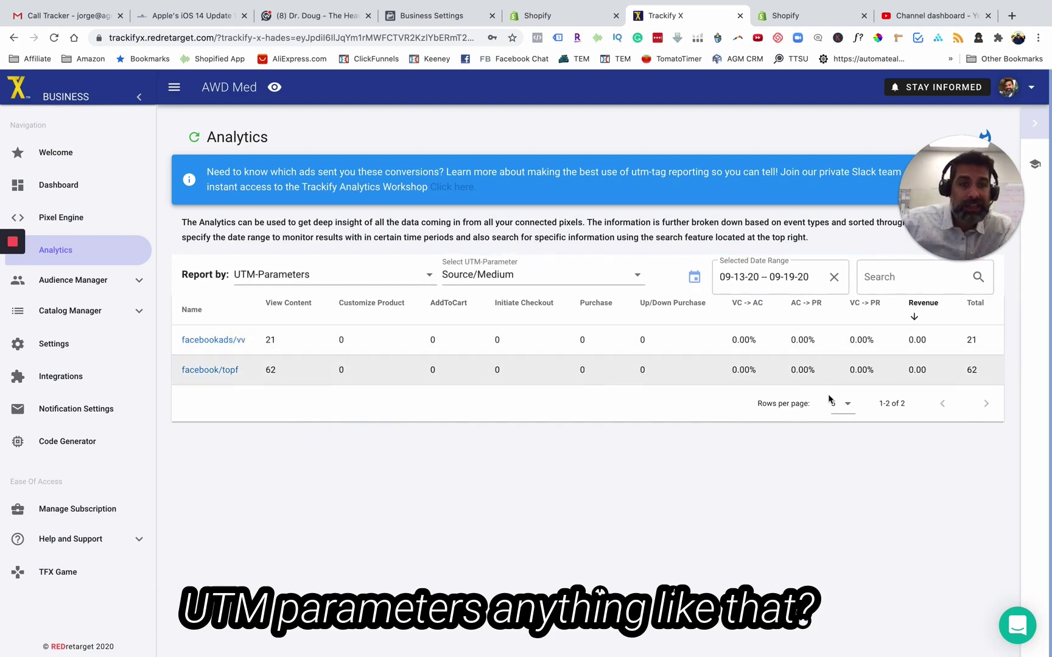
click(786, 279)
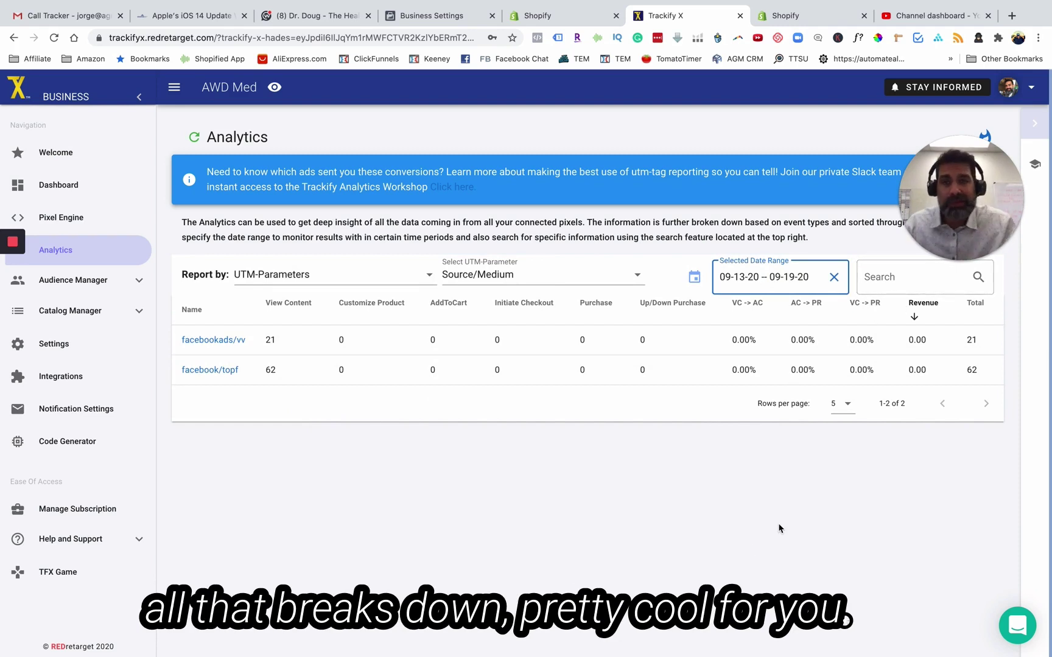
click(104, 281)
click(91, 345)
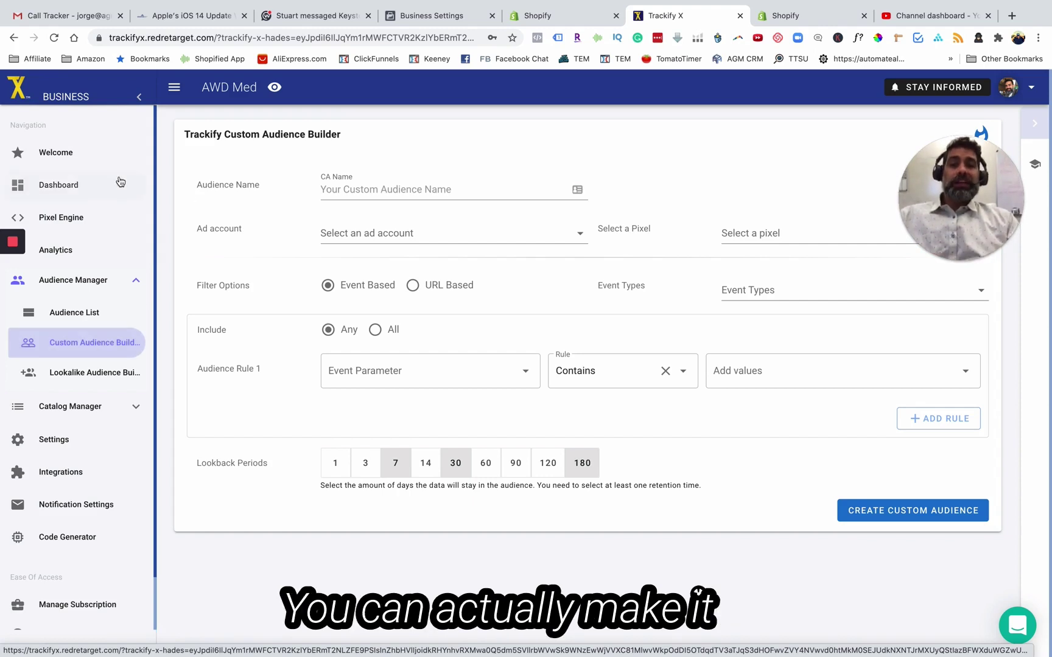
- Name the custom audience 'Add to cart Trackify' with the AWD 2020 ad account and its pixel
click(331, 188)
text(Add to cart Trackify)
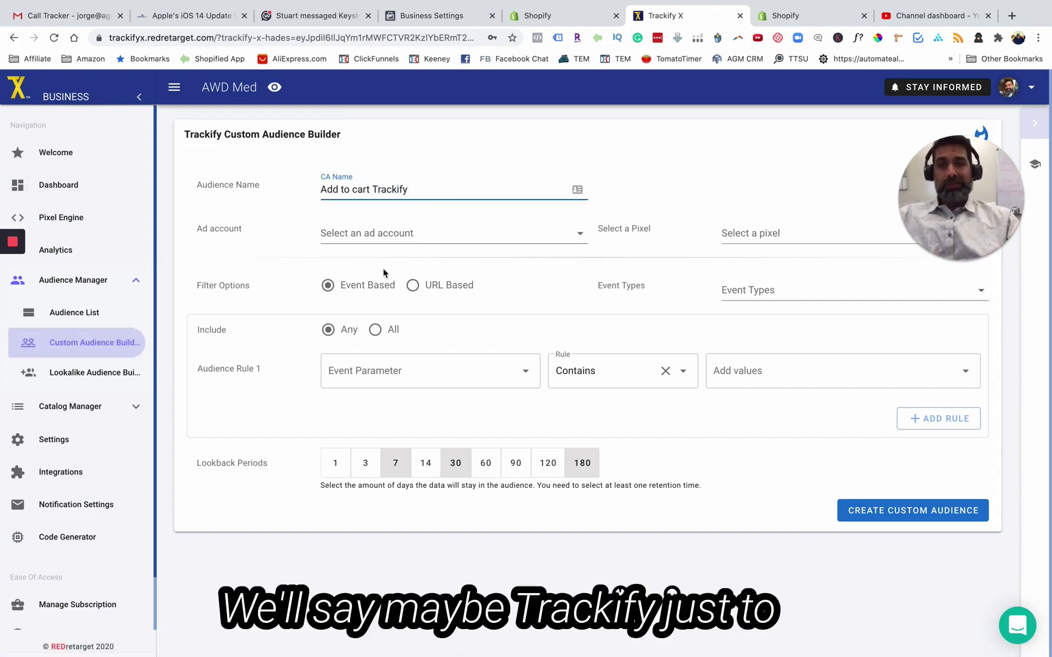
click(419, 244)
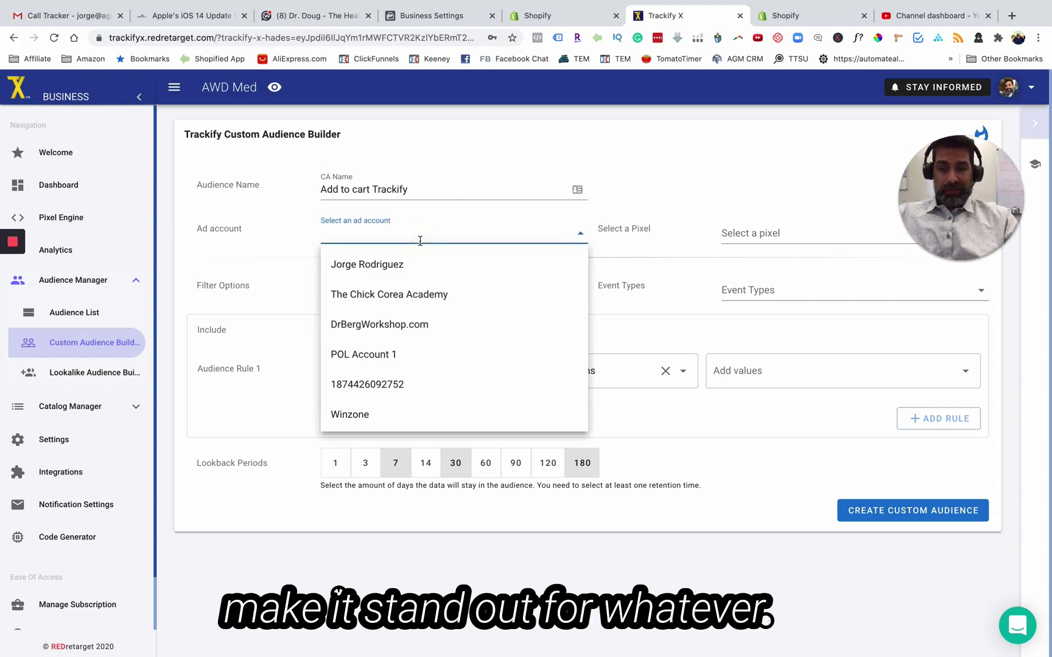
text(awd)
click(389, 269)
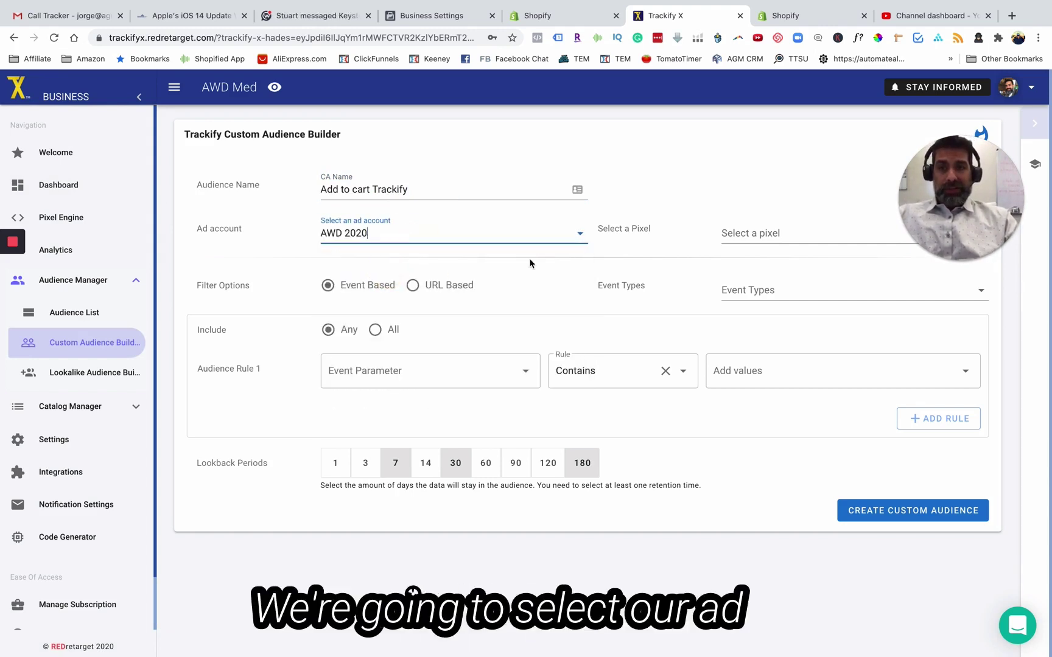
click(725, 243)
click(771, 263)
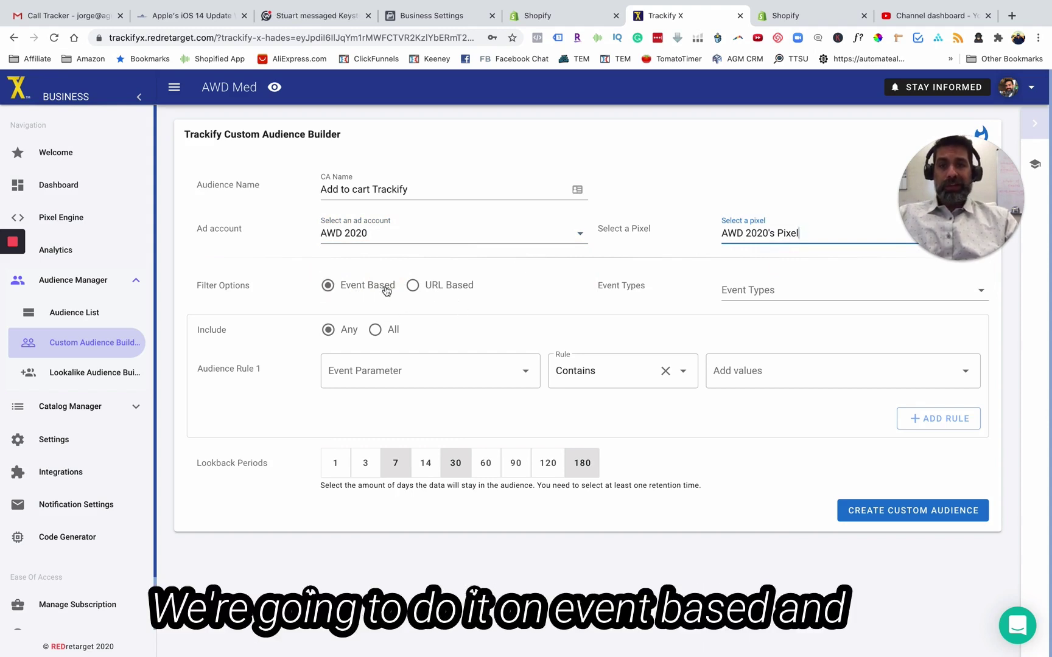
- Filter the audience on AddToCart events, create it, and dismiss the error report
click(746, 297)
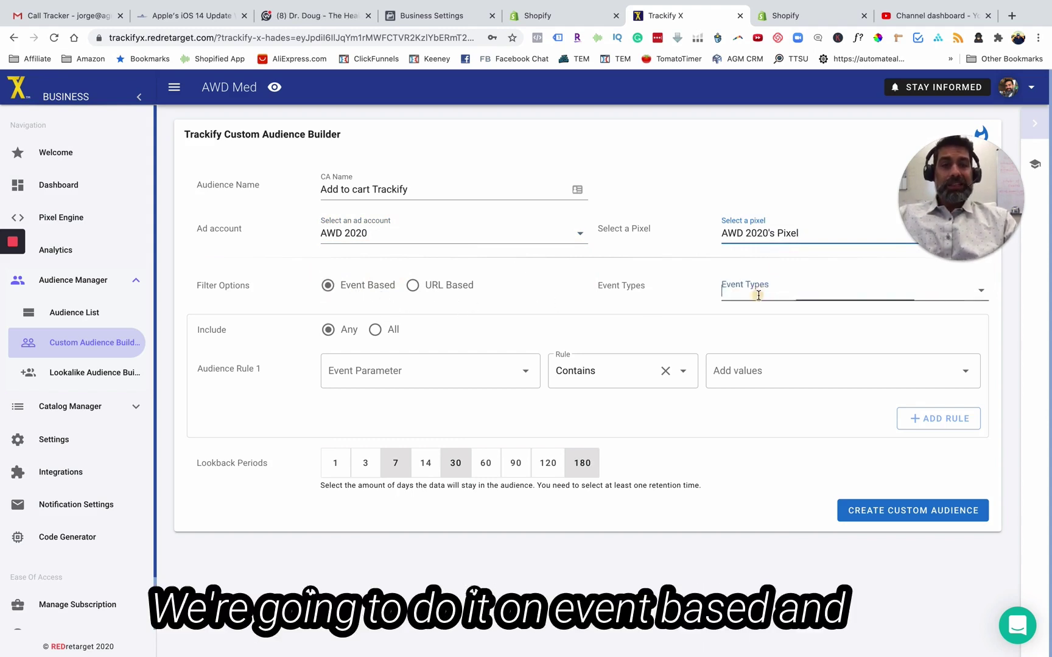
click(798, 353)
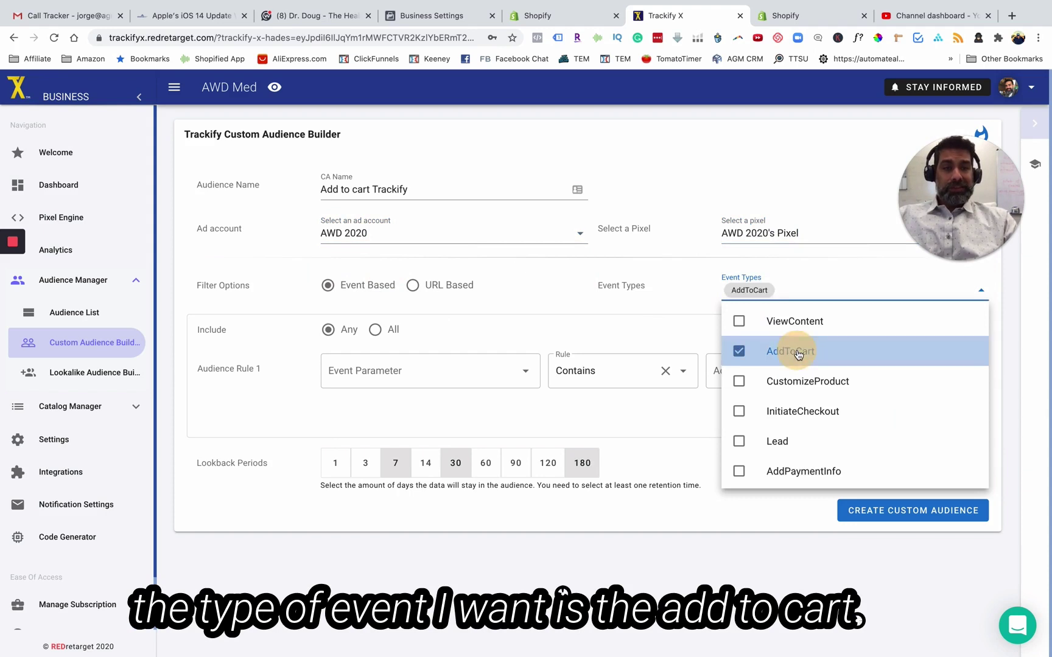
click(649, 303)
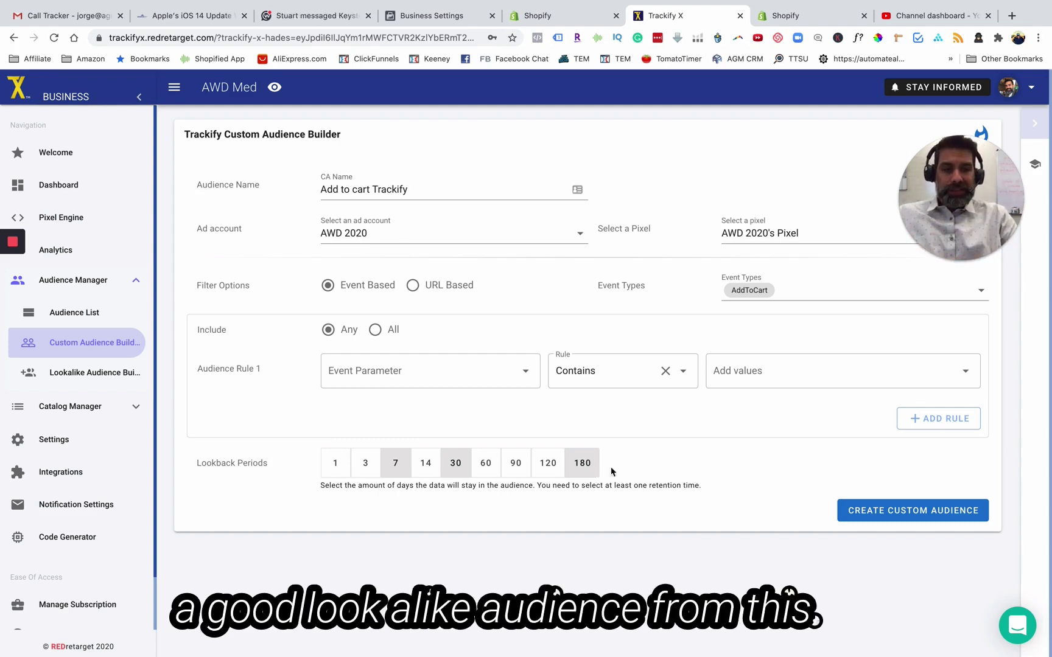
click(865, 514)
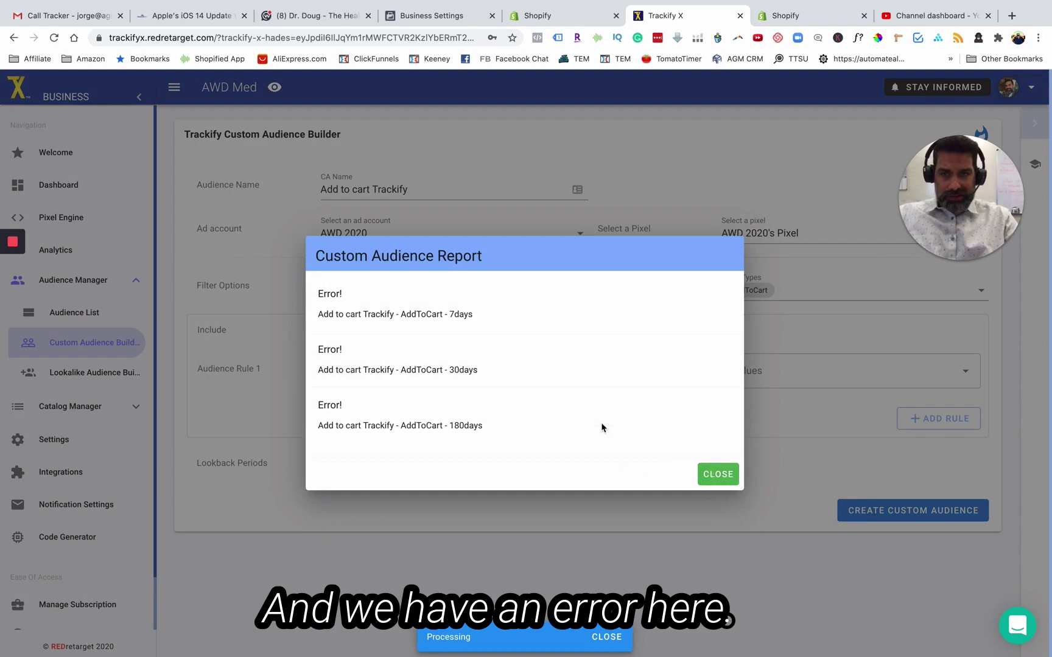
click(713, 481)
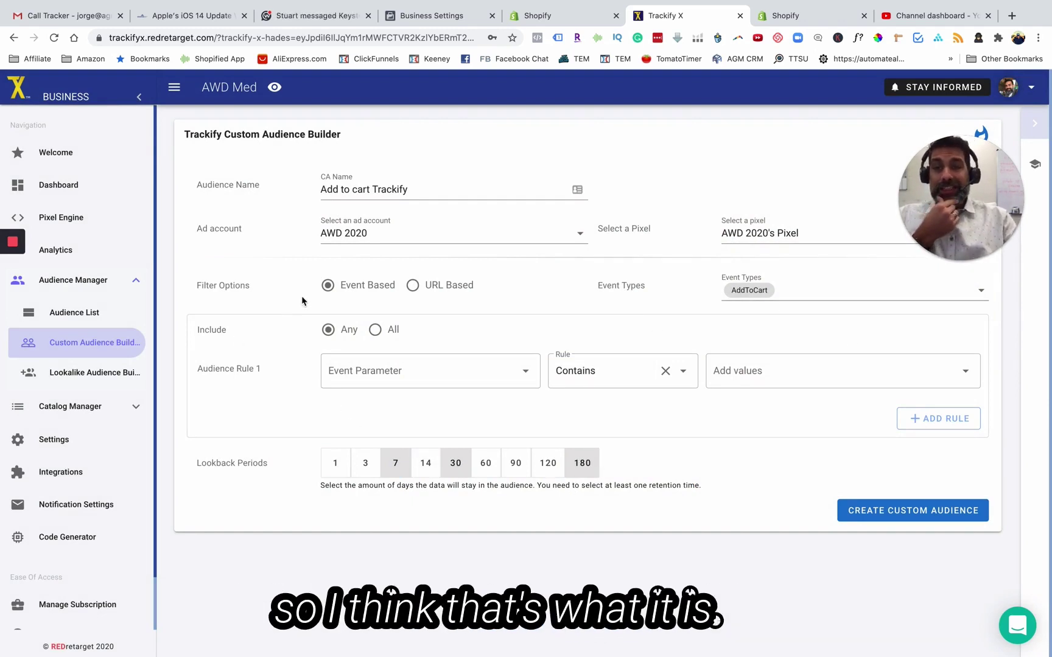
- Open the Lookalike Audience Builder, then expand the Catalog Manager section
click(92, 372)
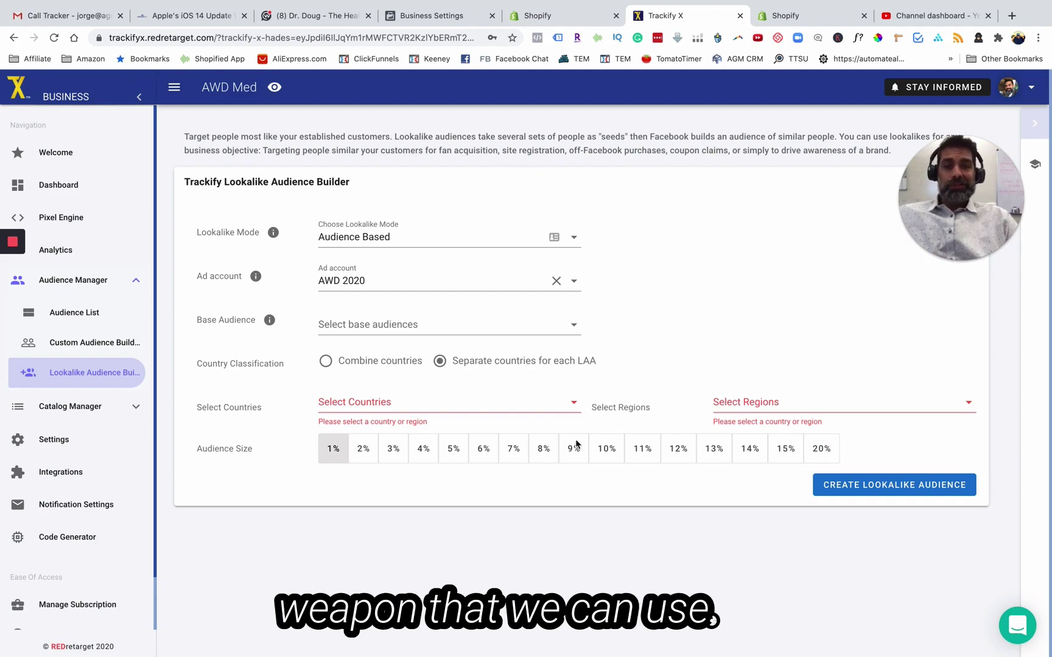
click(48, 404)
- Filter the catalog list to the AWD catalog by searching 'awd'
click(107, 347)
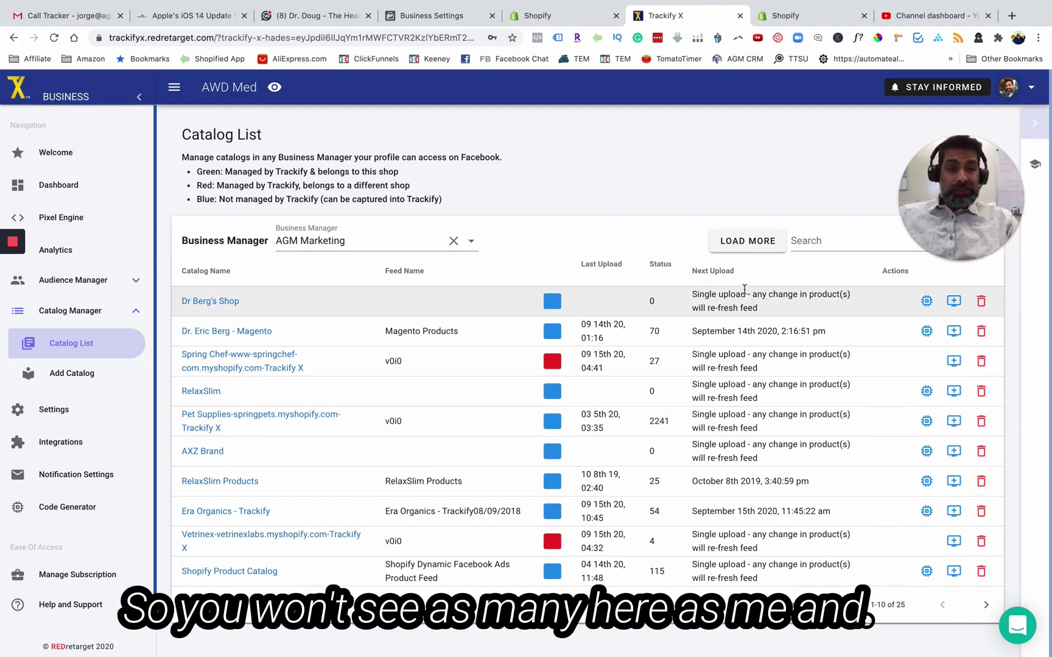
click(812, 241)
text(awd)
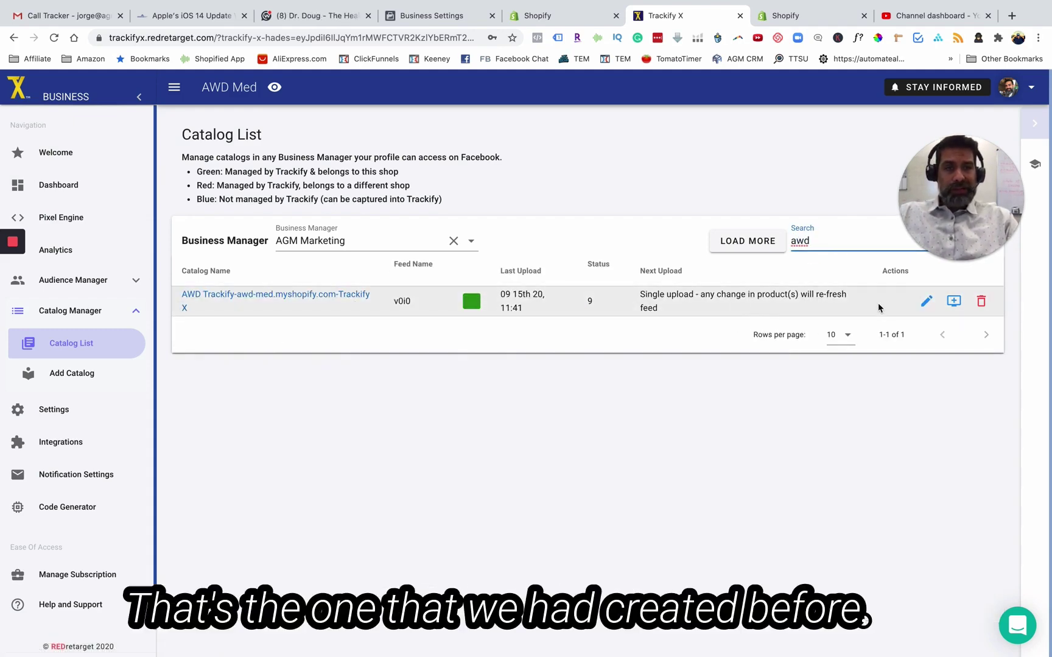
- Open and close the AWD catalog's edit dialog without changes, then create its product sets
click(926, 303)
click(953, 302)
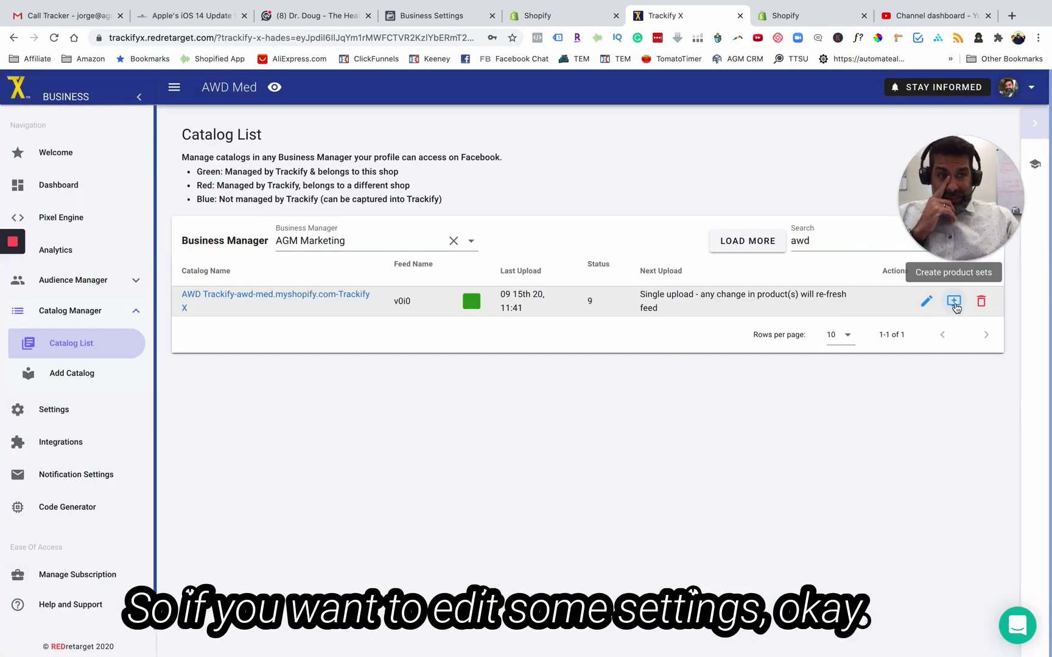
click(954, 303)
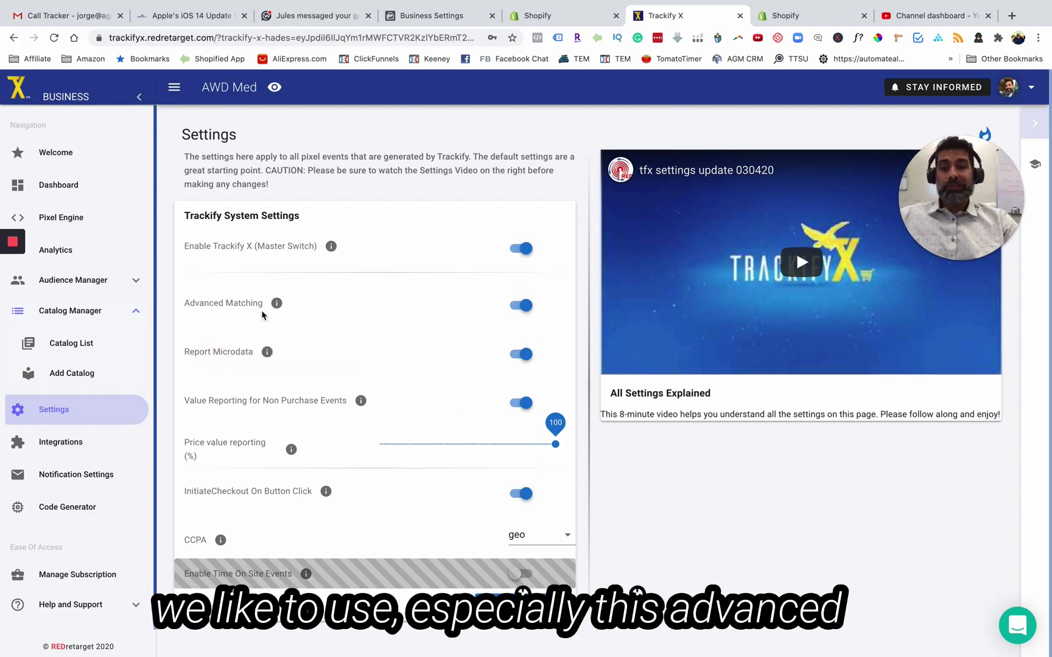
mouse_move(277, 304)
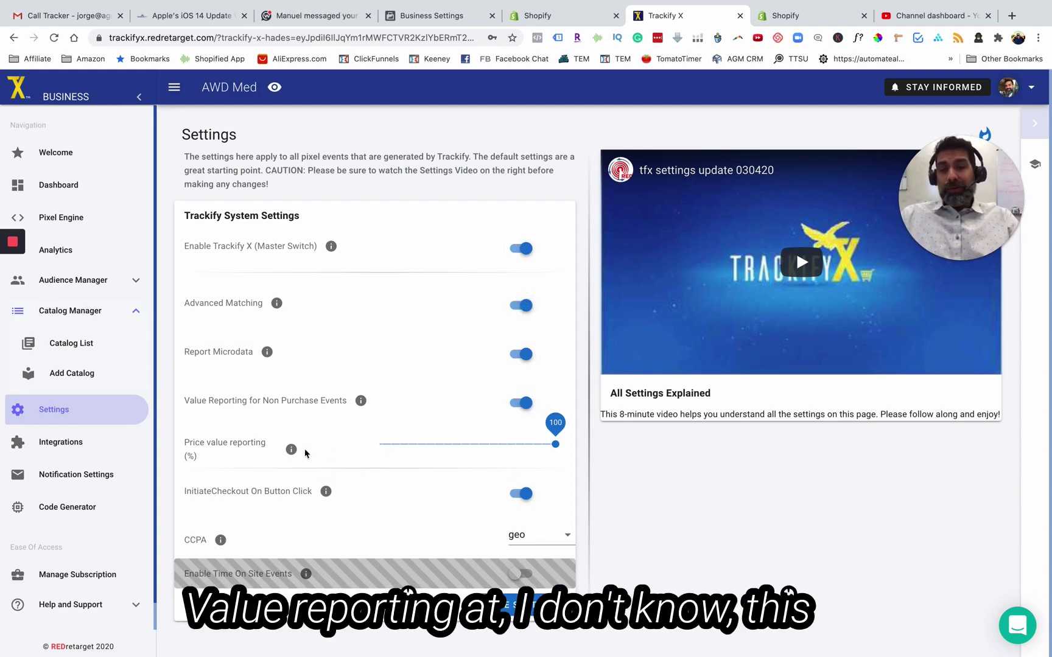
mouse_move(291, 450)
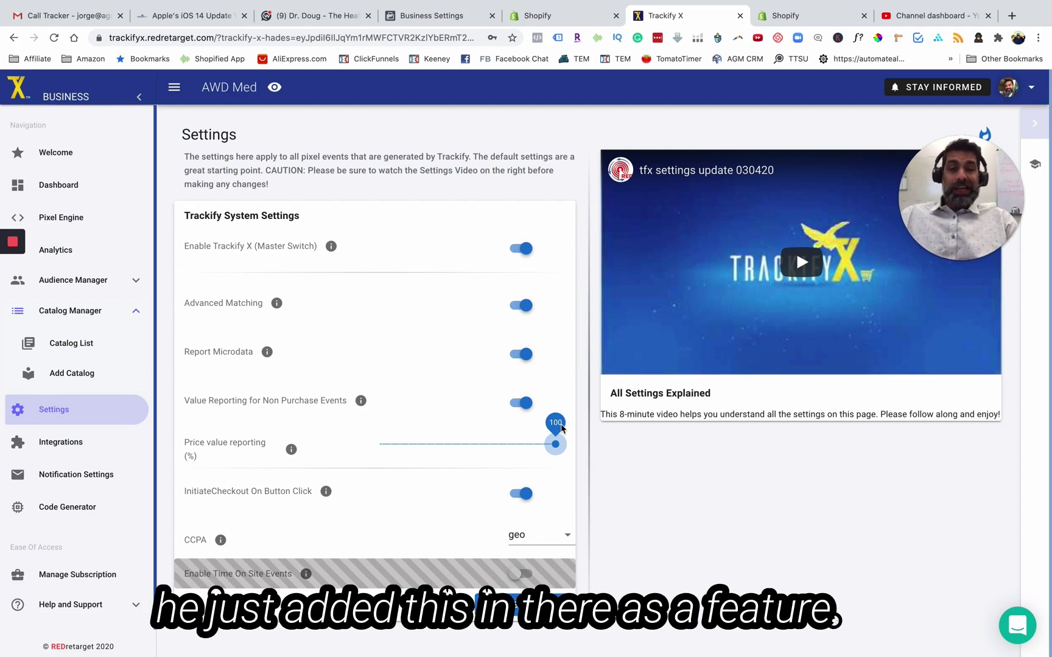
drag(555, 444, 398, 454)
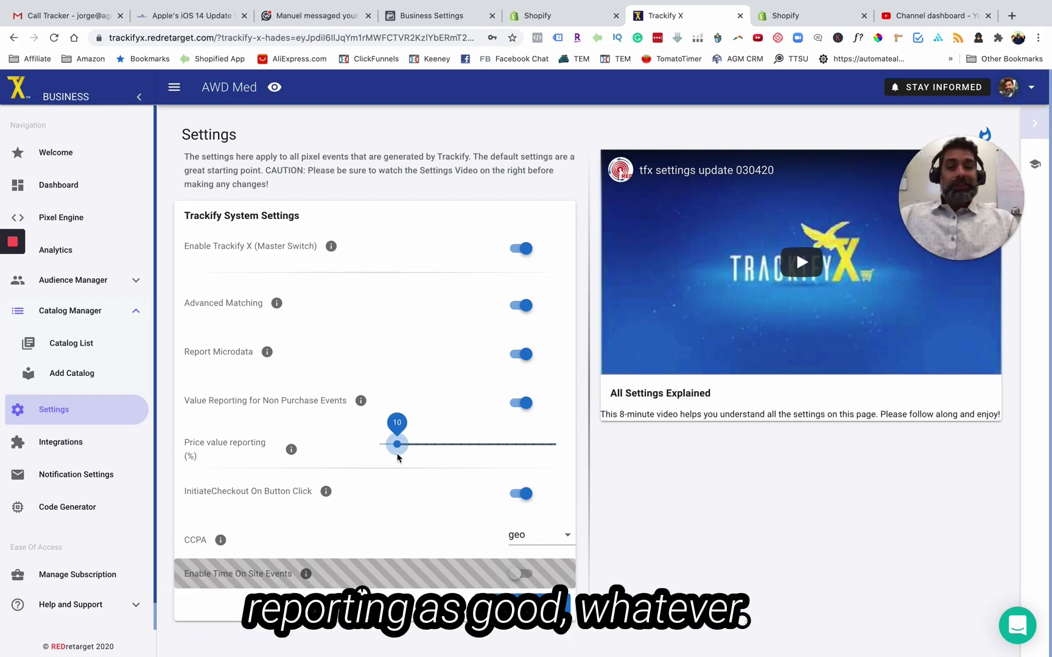
drag(397, 445, 595, 433)
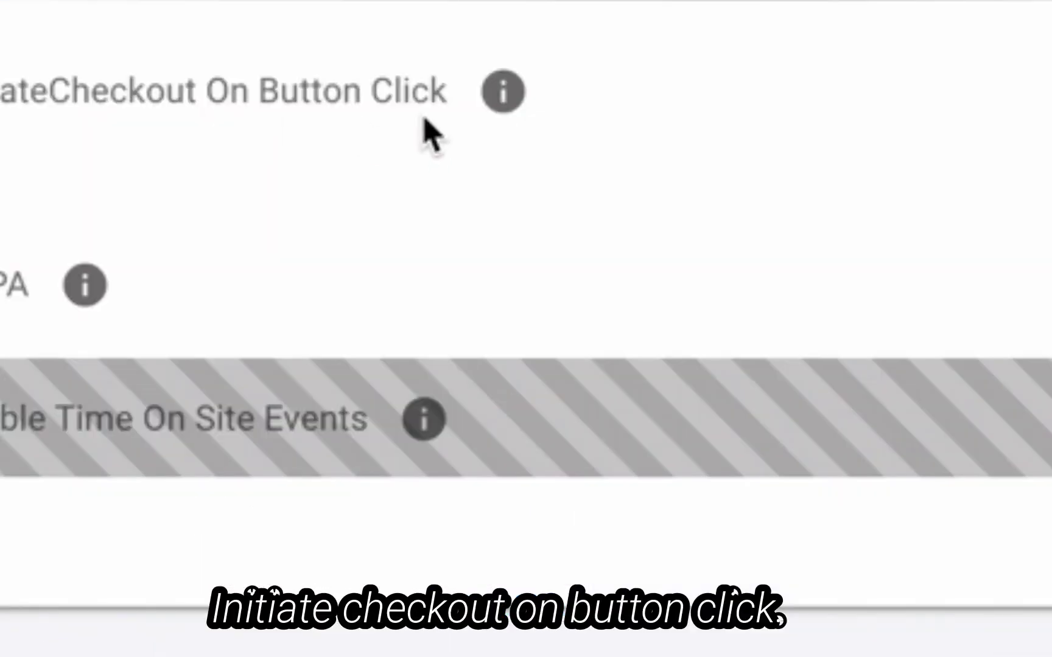
mouse_move(324, 493)
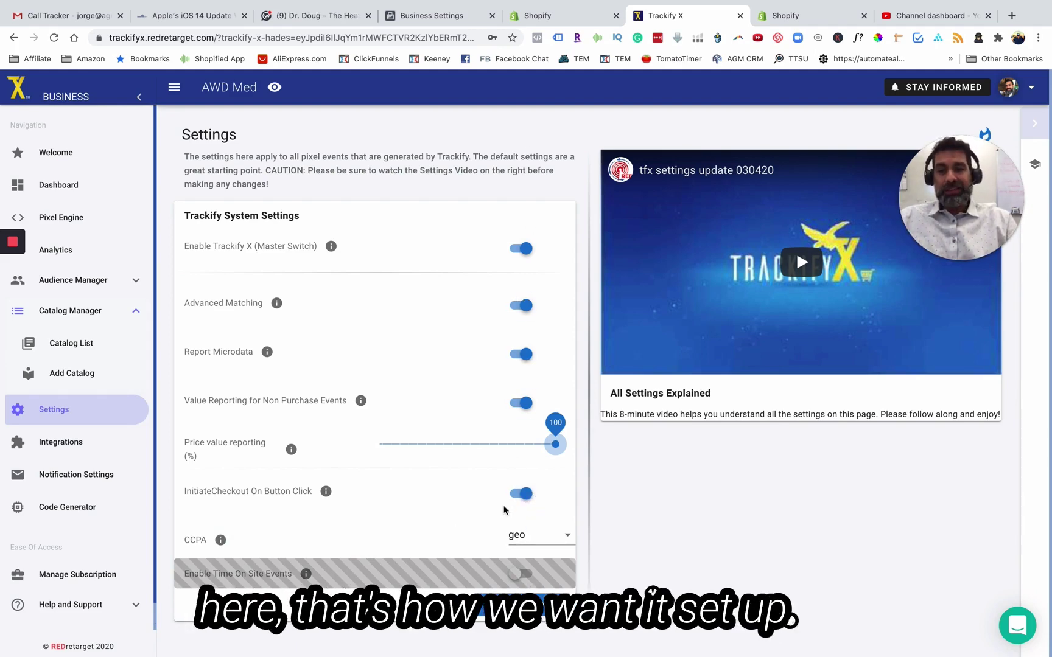
- Read the Zipify Pages & OCU integration instructions, then open the Shopify store's installed Apps list
click(82, 442)
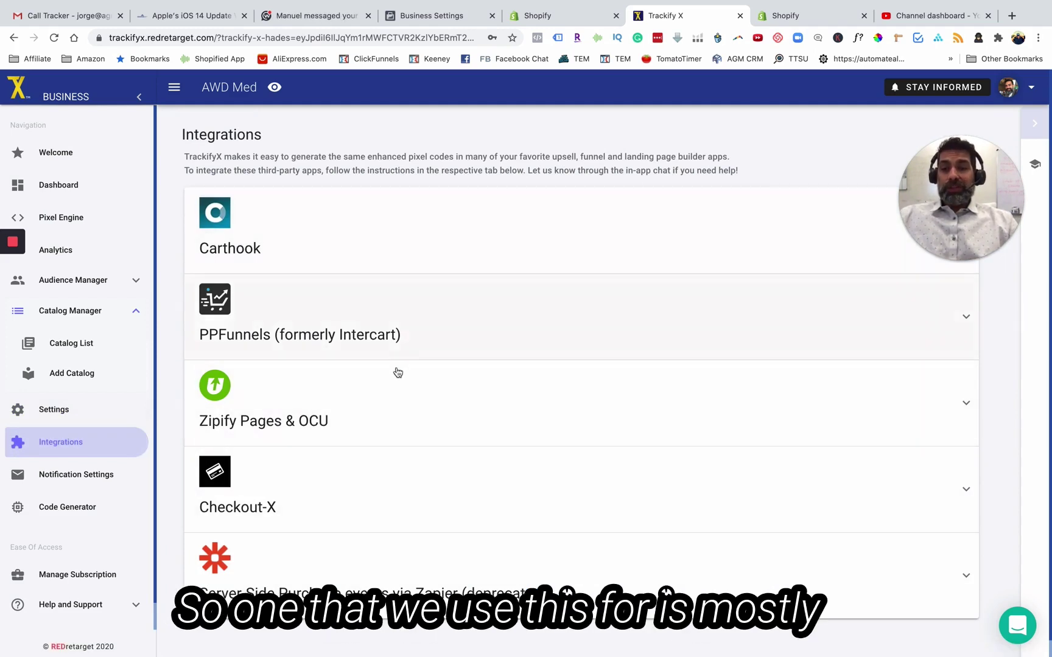
click(475, 424)
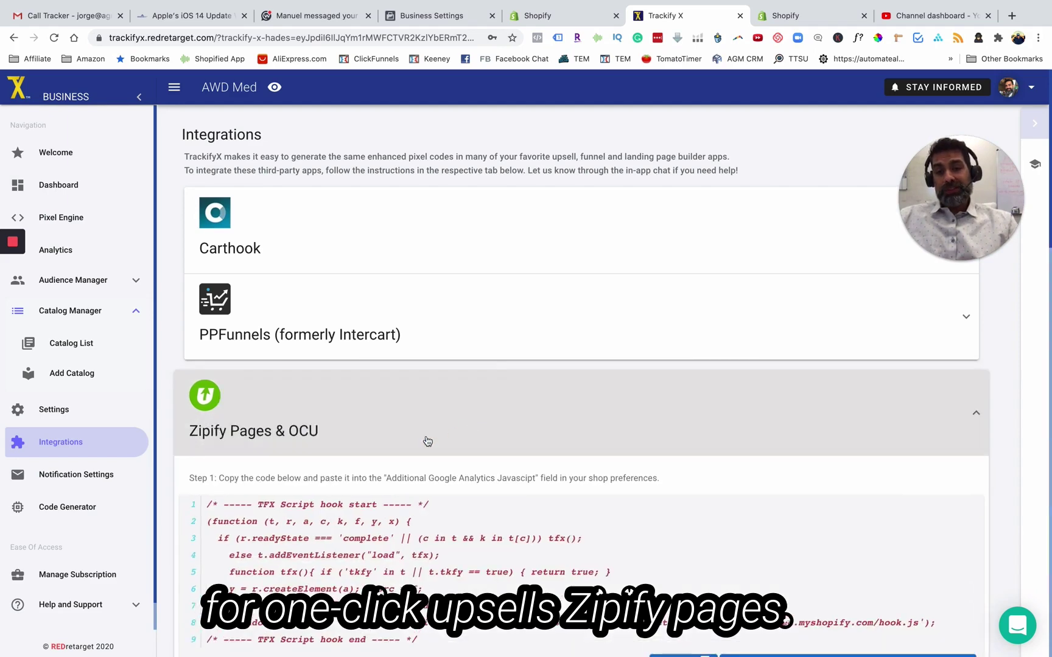
scroll(383, 462, down, 3)
scroll(361, 473, down, 1)
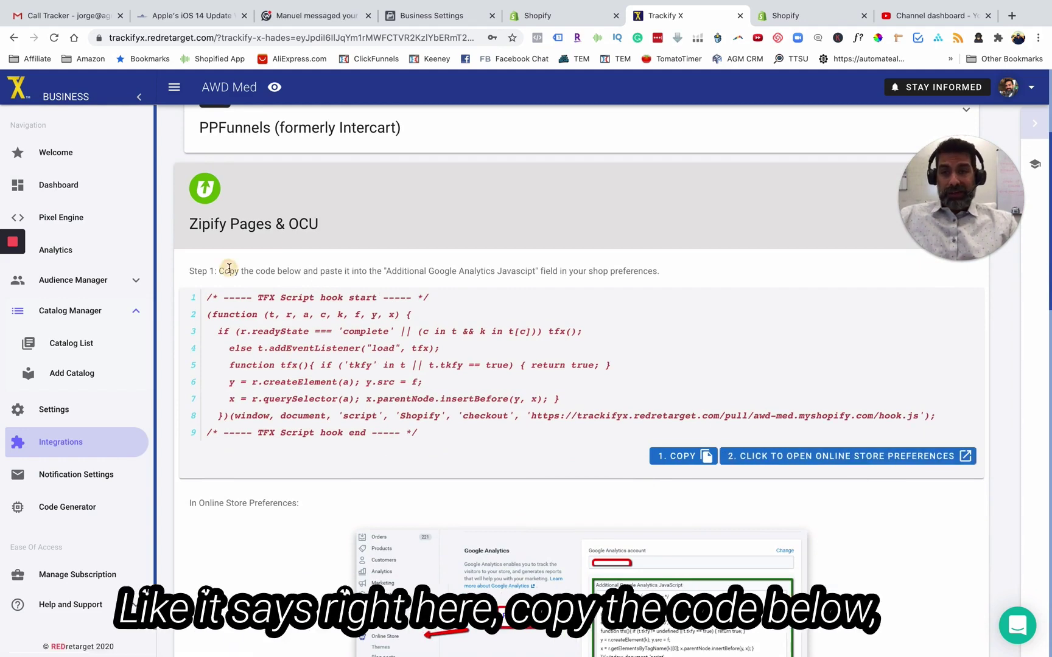
drag(235, 268, 430, 266)
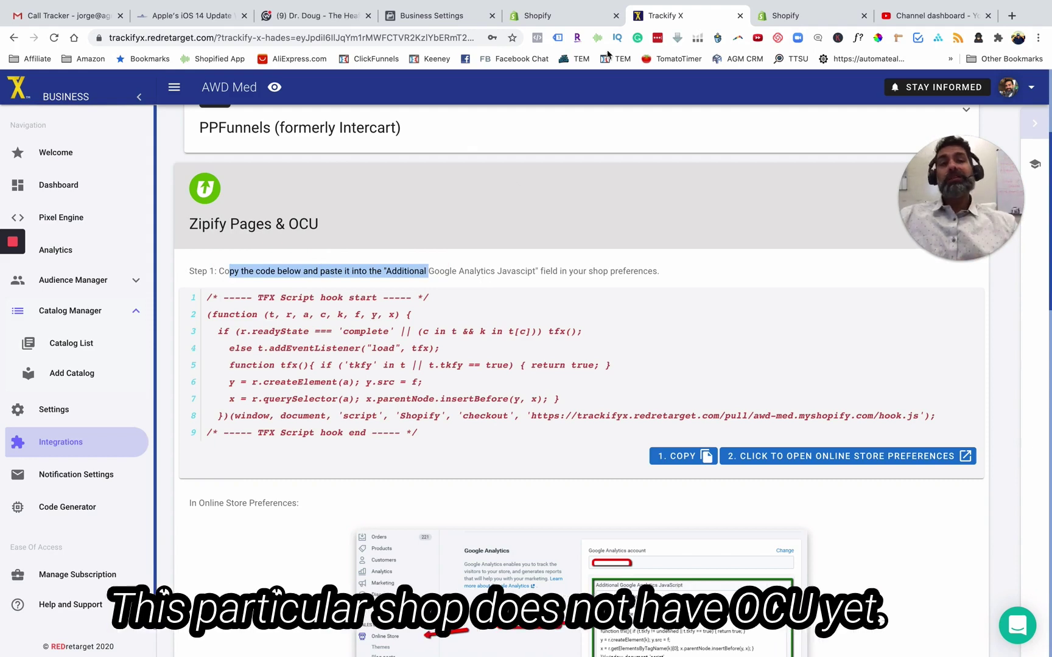
click(542, 15)
click(54, 267)
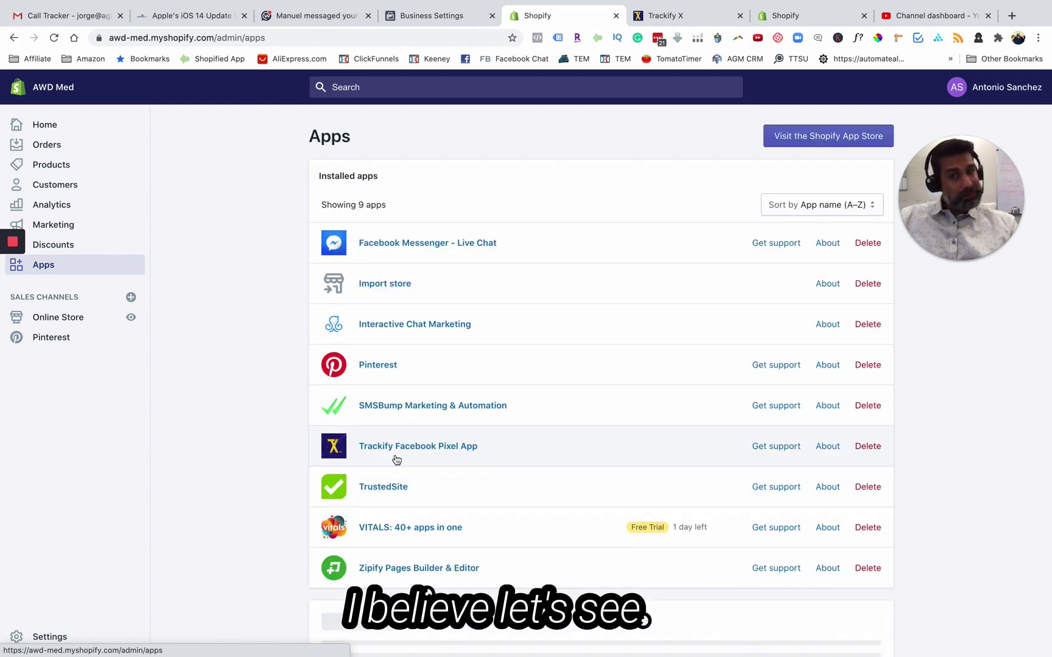
- Review Shopify's installed apps, then return to Trackify X's Zipify integration instructions
scroll(396, 460, down, 2)
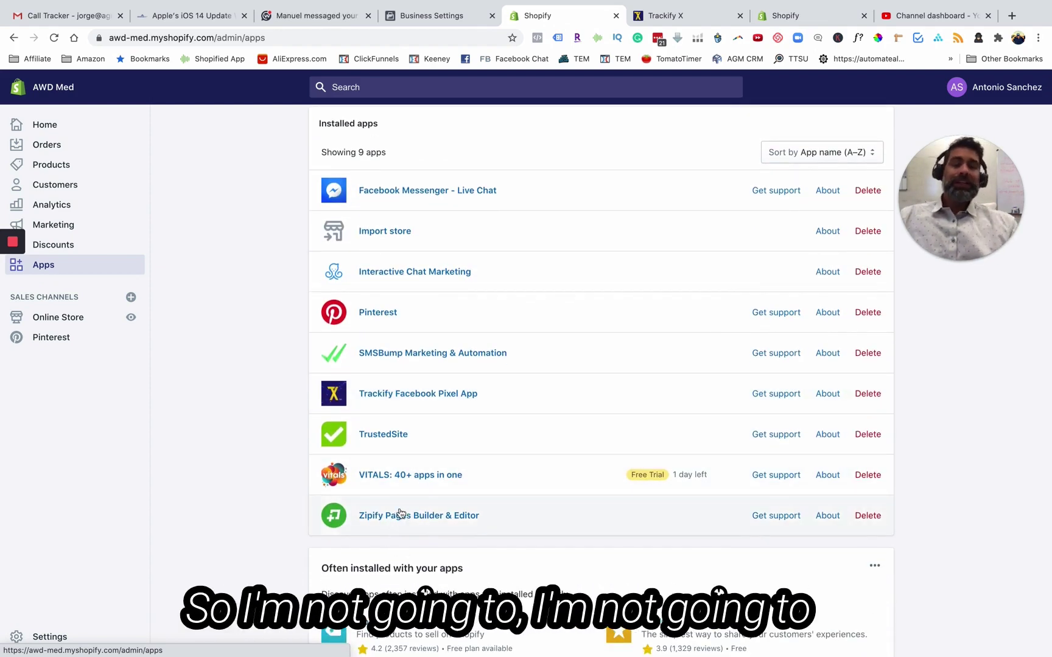
click(665, 17)
click(768, 18)
click(664, 18)
drag(439, 269, 574, 268)
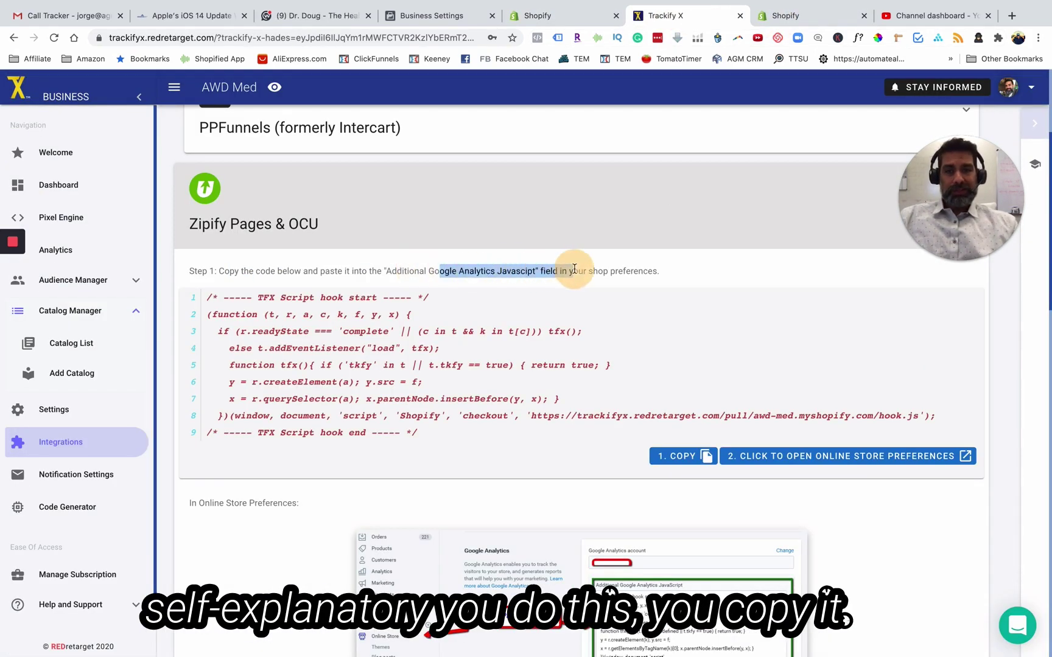
- Copy the Zipify script code and briefly open, then close, Shopify's online store preferences
click(682, 456)
click(767, 456)
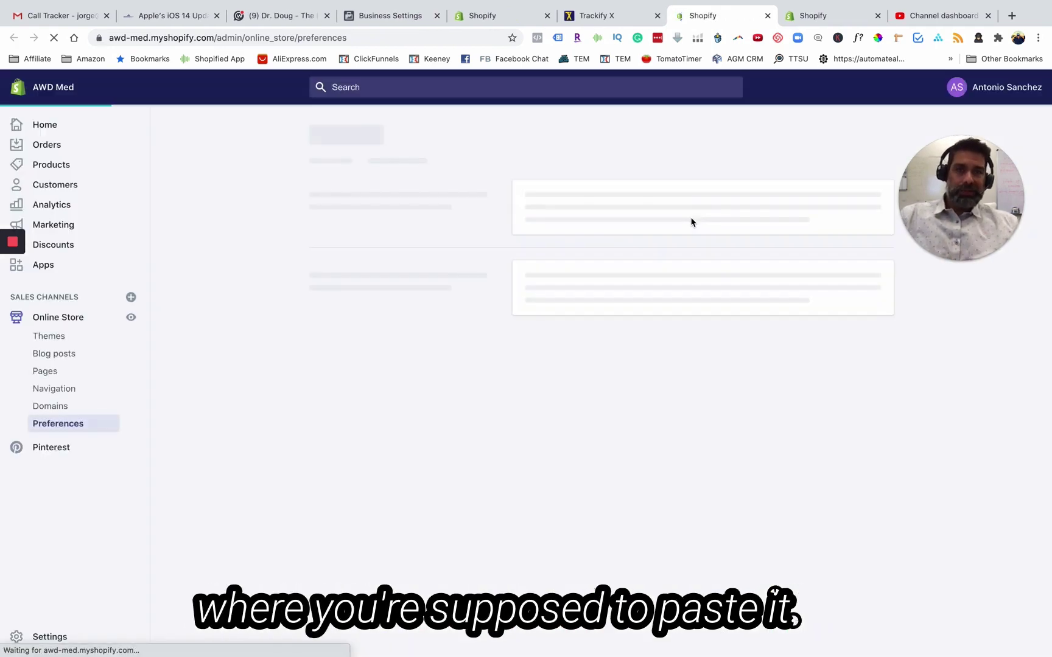
key(super+w)
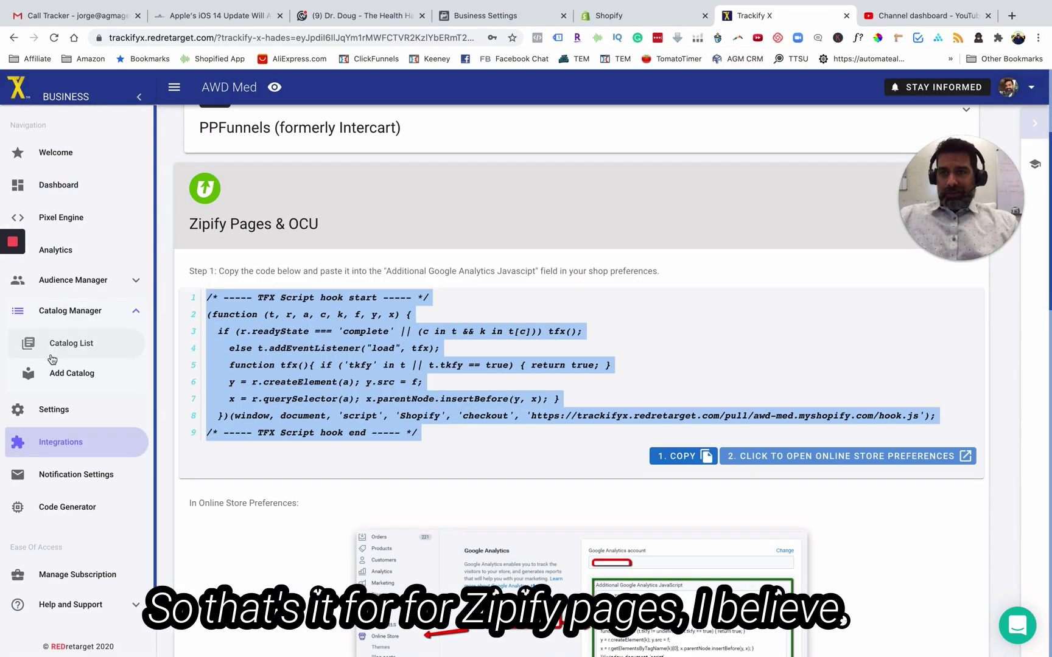
scroll(67, 360, down, 1)
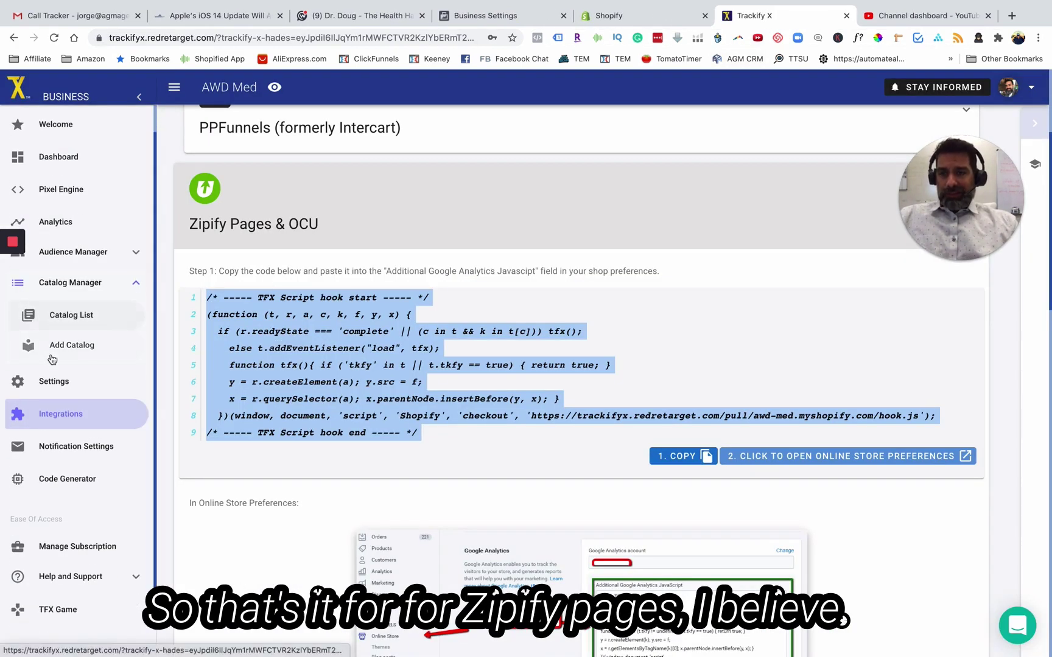
- Look over the Add Email notification form in Notification Settings, then go to the Welcome page
click(82, 447)
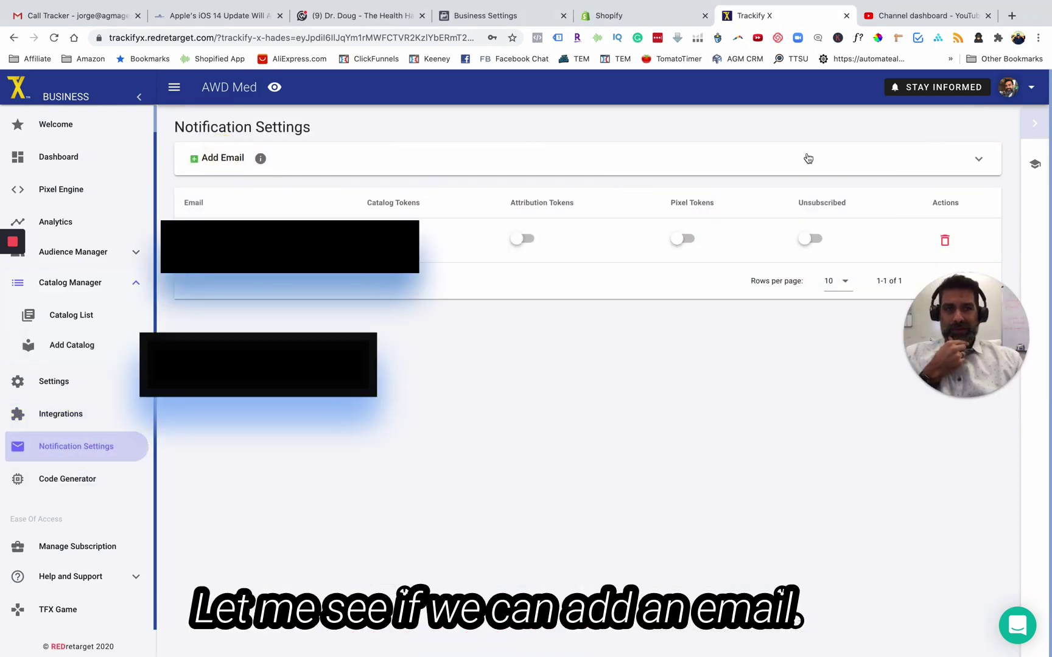
click(979, 161)
click(263, 210)
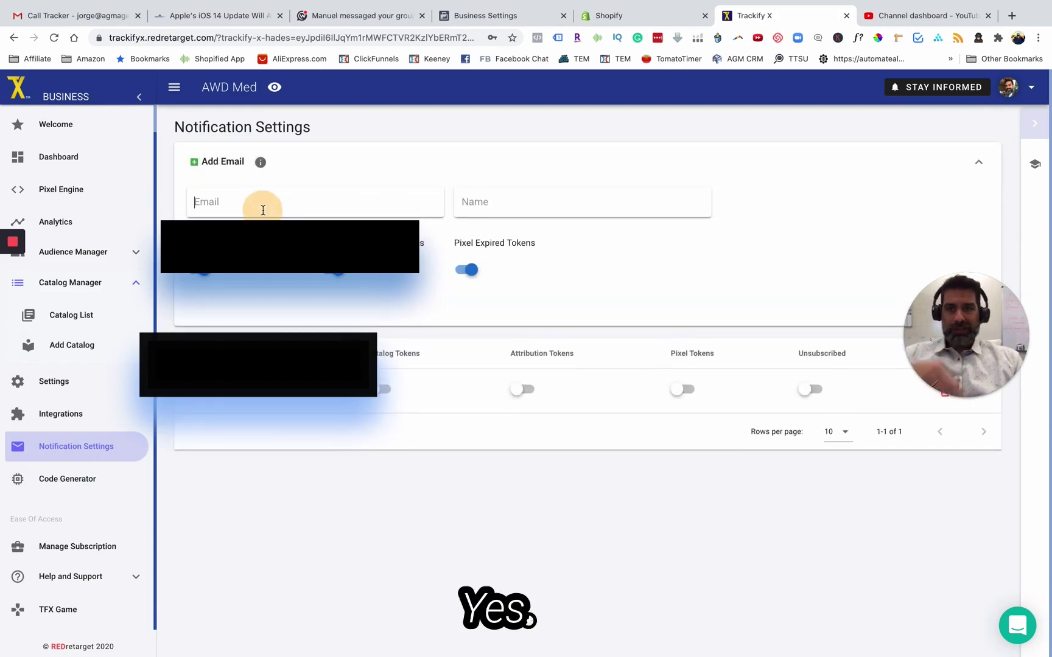
click(93, 128)
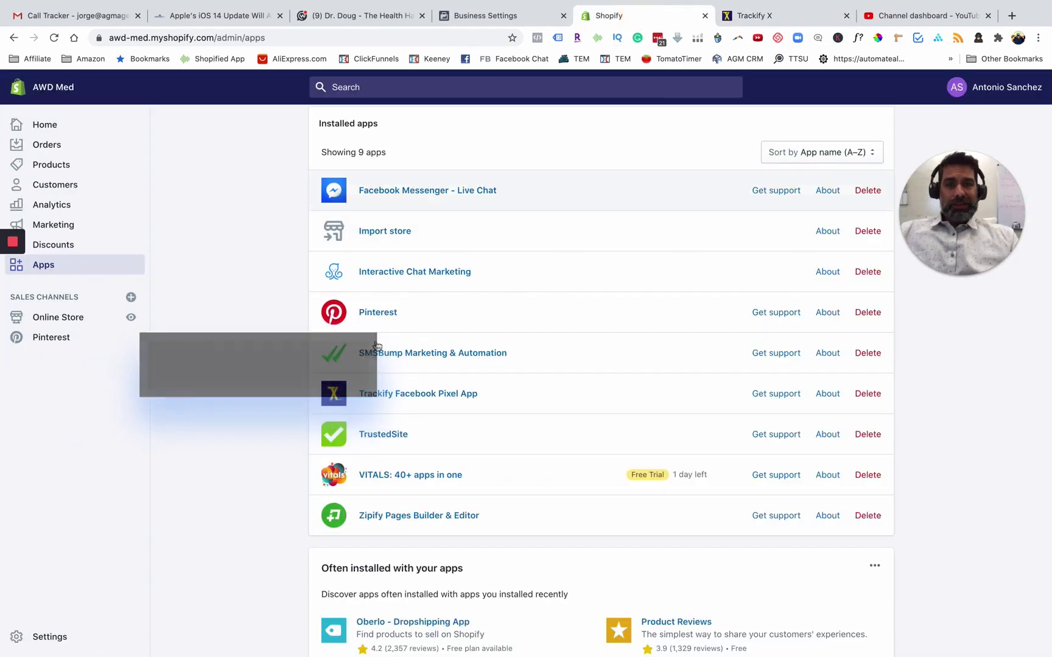